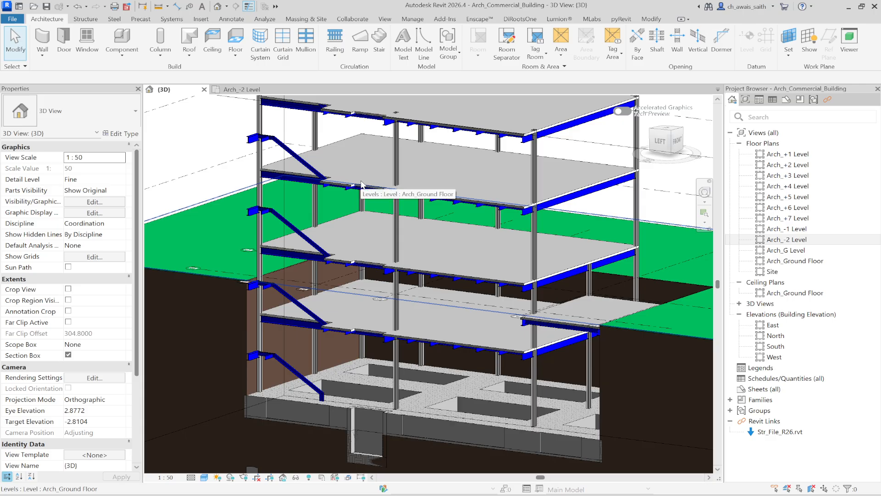
# Examine the linked structural model's foundation and floors and the Arch_-2 Level's elevation in the 3D view
pyautogui.scroll(4, 372, 421)
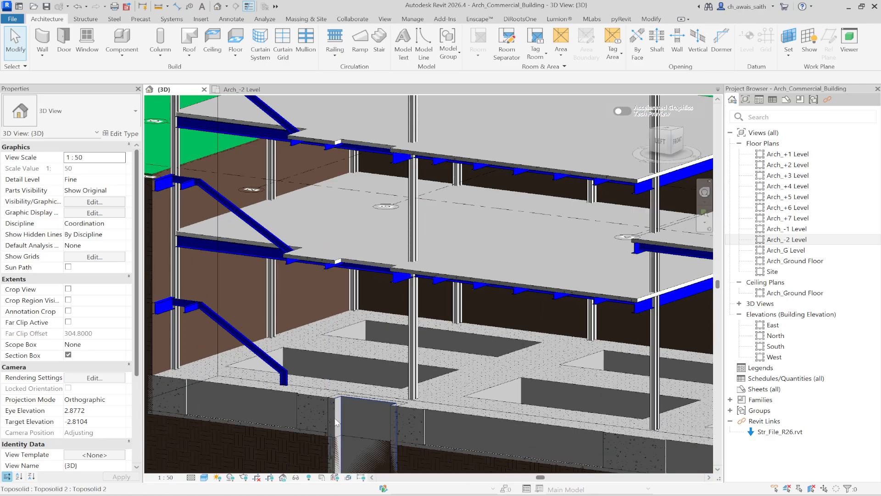
pyautogui.click(307, 394)
pyautogui.scroll(-3, 245, 313)
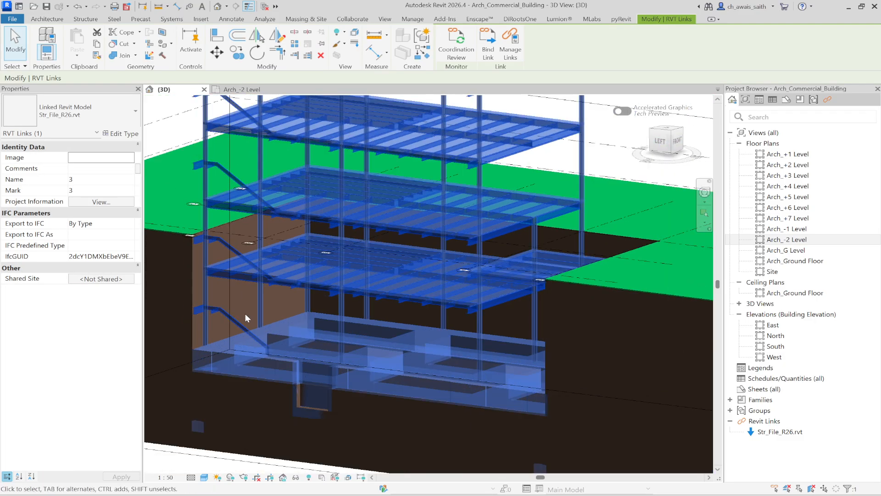
pyautogui.press('Escape')
pyautogui.scroll(-3, 228, 327)
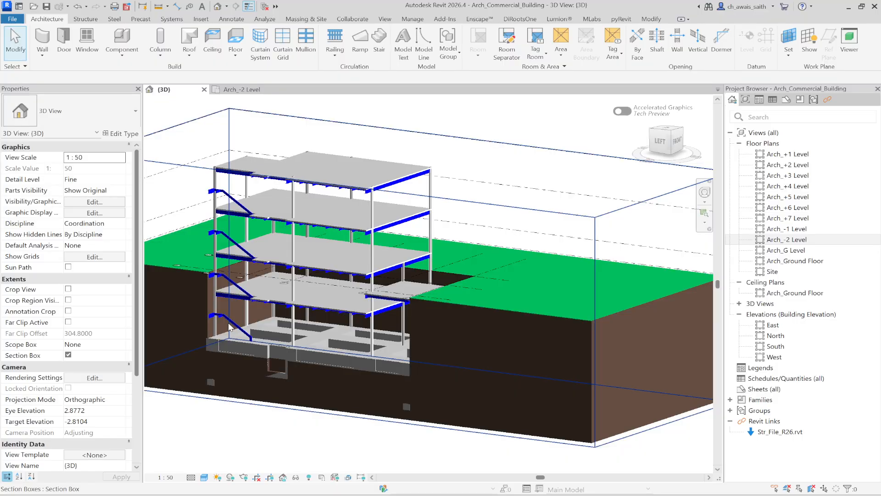
pyautogui.scroll(-3, 229, 327)
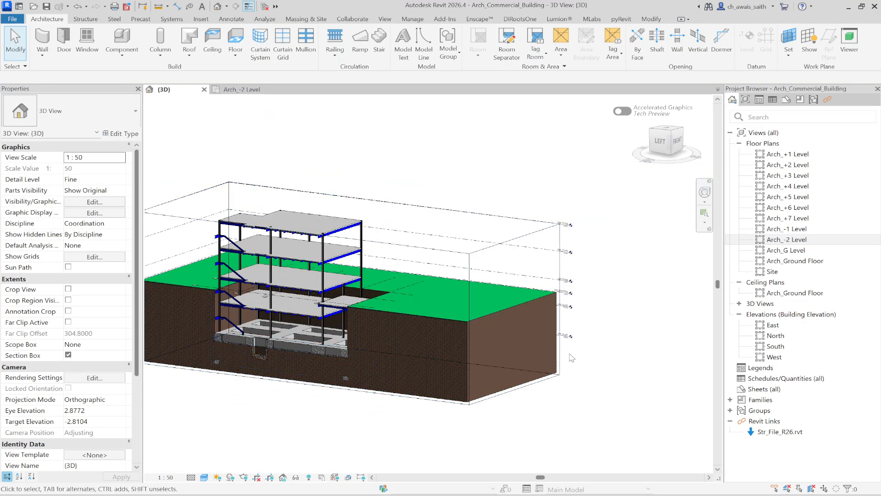
pyautogui.scroll(4, 572, 357)
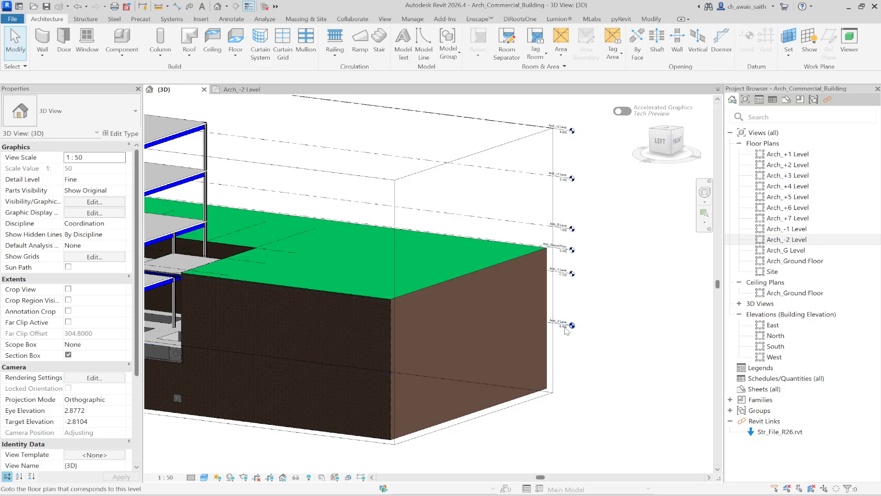
pyautogui.click(565, 333)
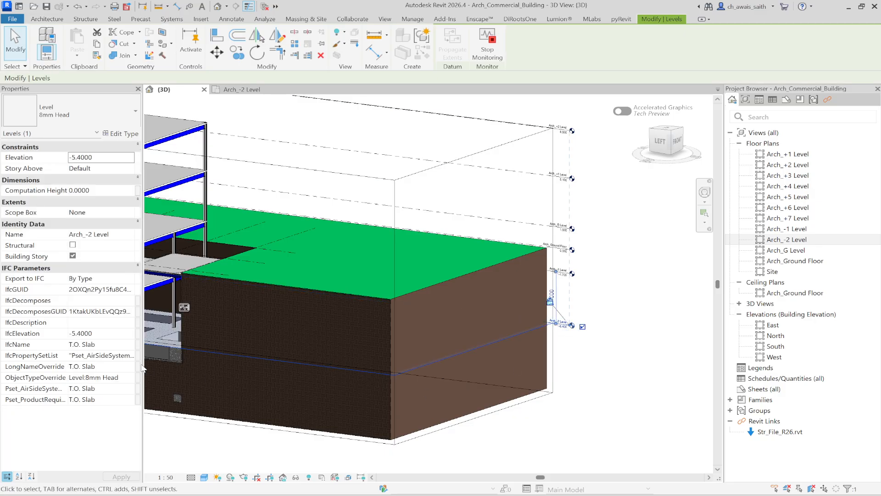
pyautogui.scroll(-5, 191, 360)
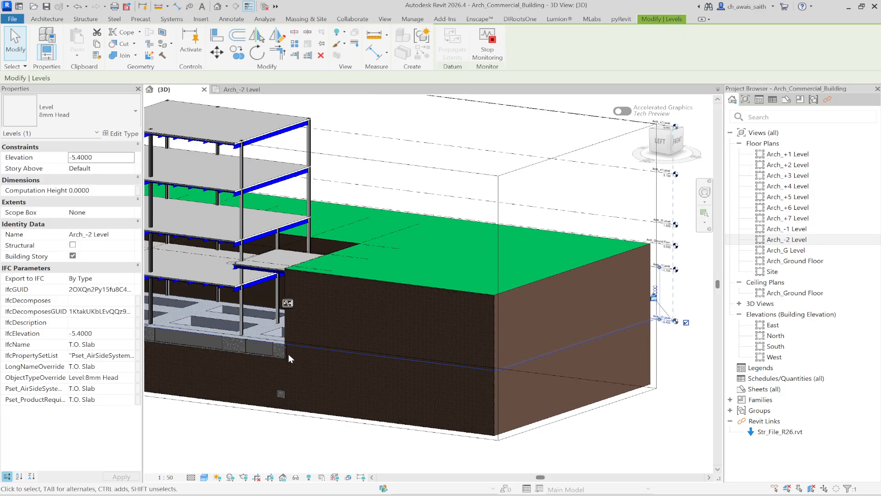
# Start a new floor boundary in the Arch_-2 Level floor plan, keeping the Generic 150mm floor type
pyautogui.click(240, 90)
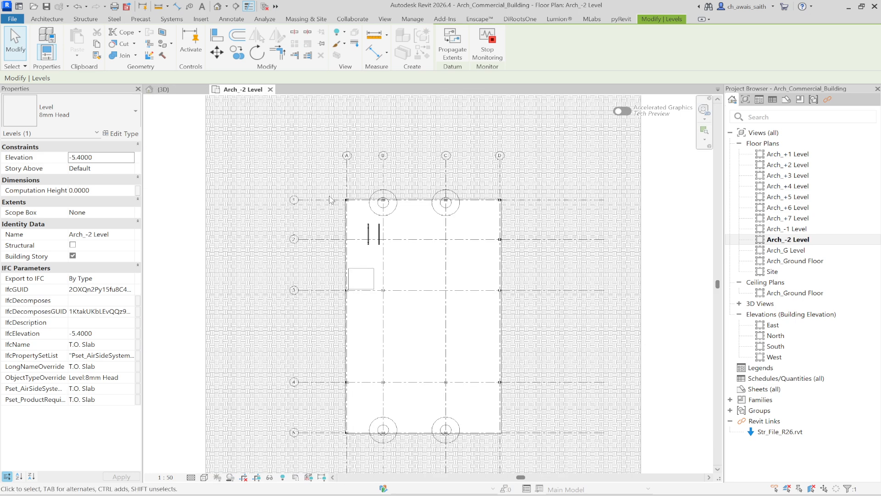
pyautogui.click(39, 21)
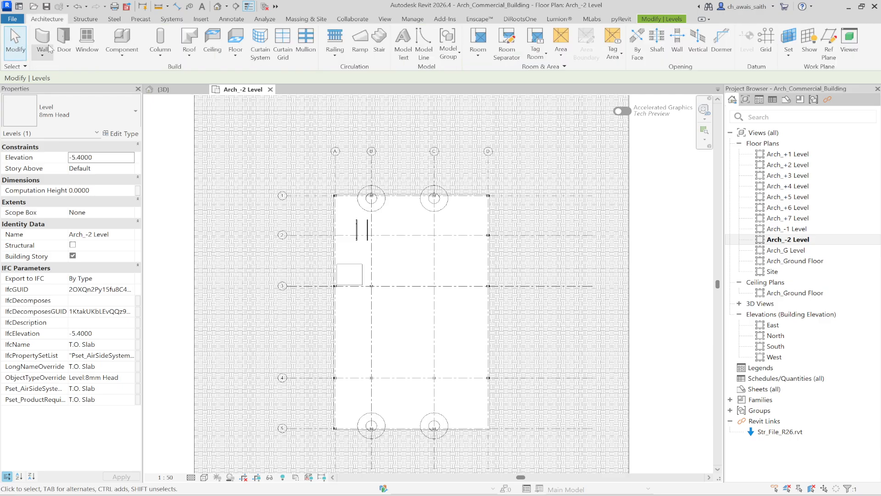
pyautogui.click(235, 39)
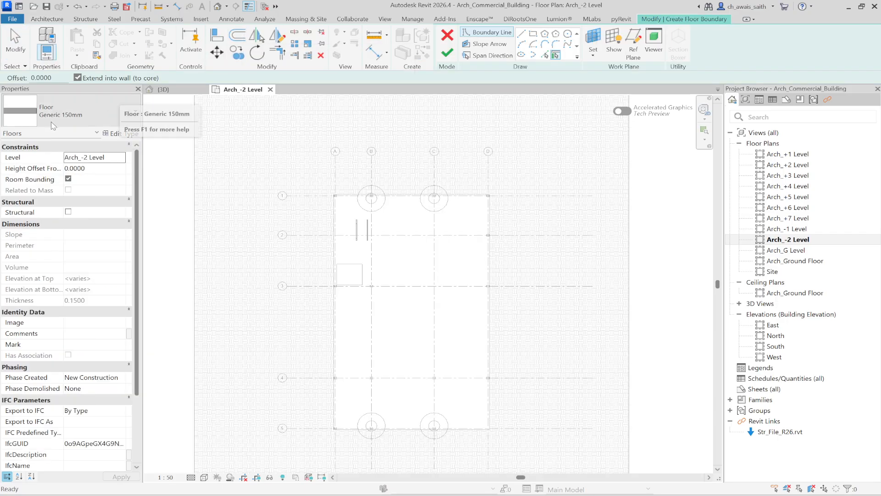
pyautogui.click(113, 115)
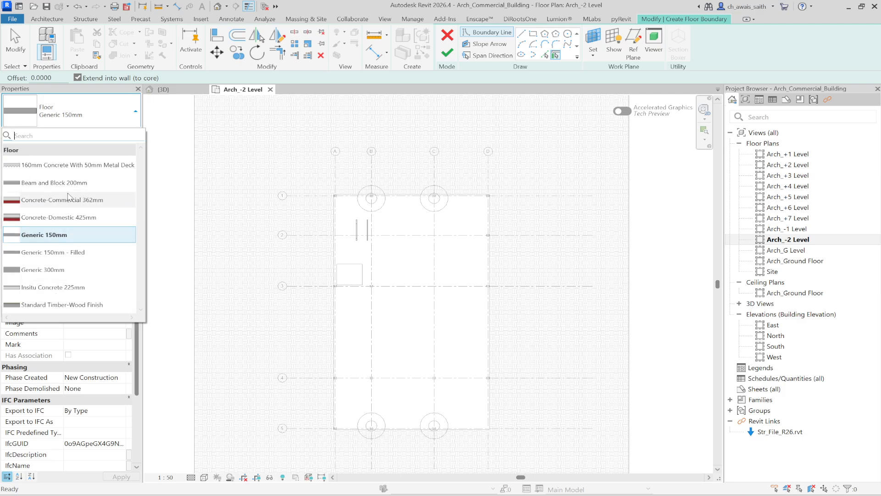
pyautogui.click(97, 109)
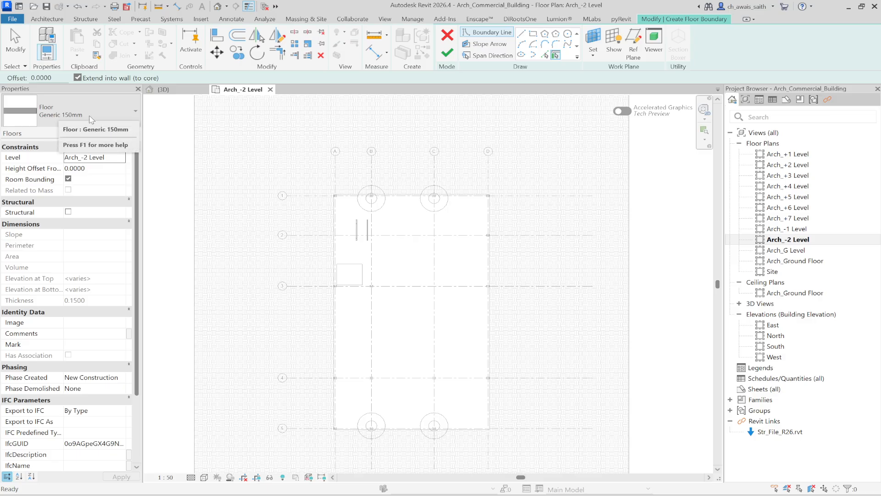
pyautogui.click(117, 112)
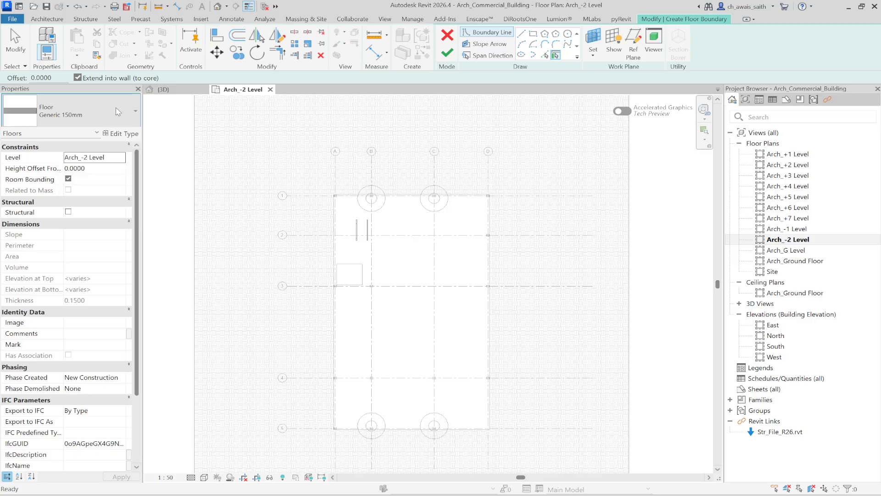
pyautogui.click(118, 111)
# Duplicate the Generic 150mm floor type under the name "Arch_-2 Level Floor 200mm thick"
pyautogui.click(122, 134)
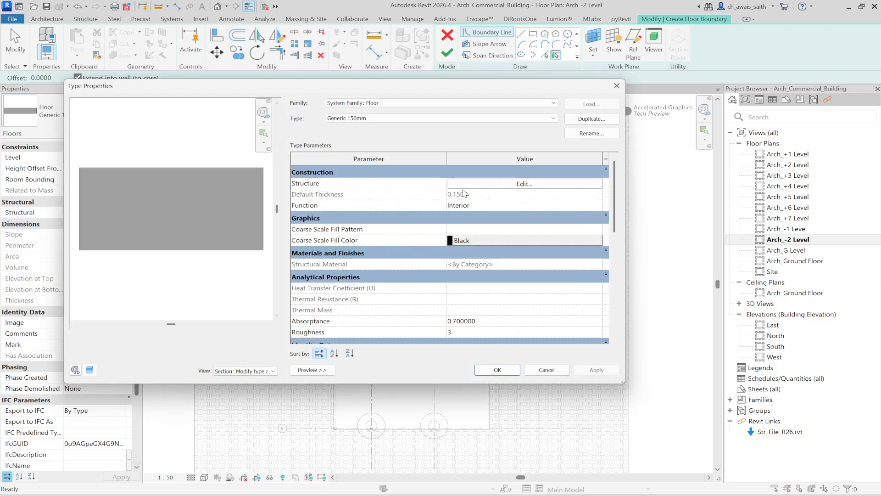
pyautogui.click(580, 120)
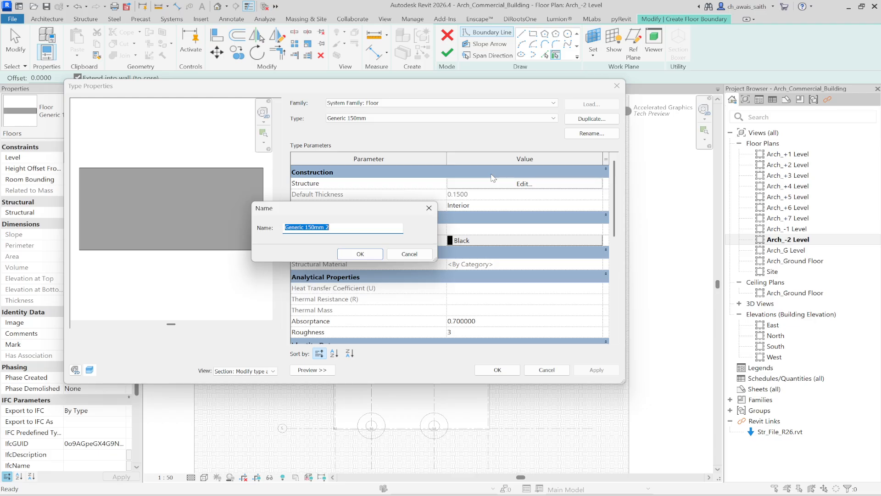
pyautogui.write('Arch_-2 Lev')
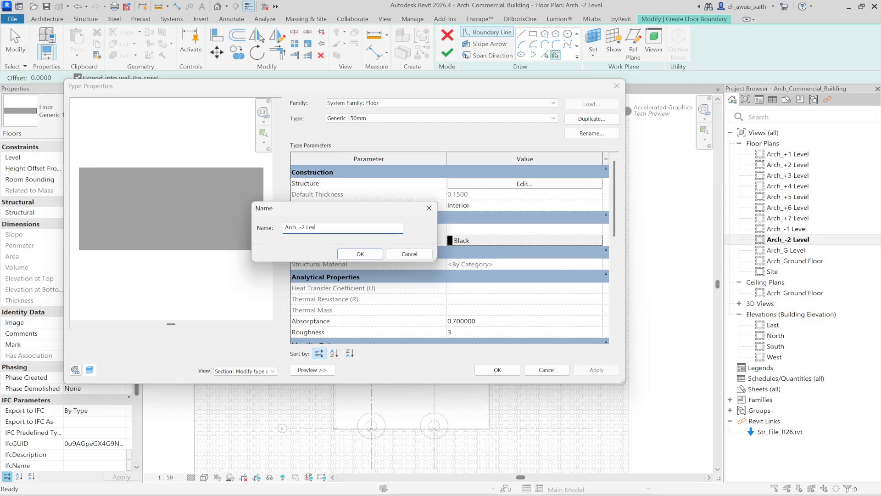
pyautogui.write('el Floor 200mm thick')
pyautogui.click(361, 254)
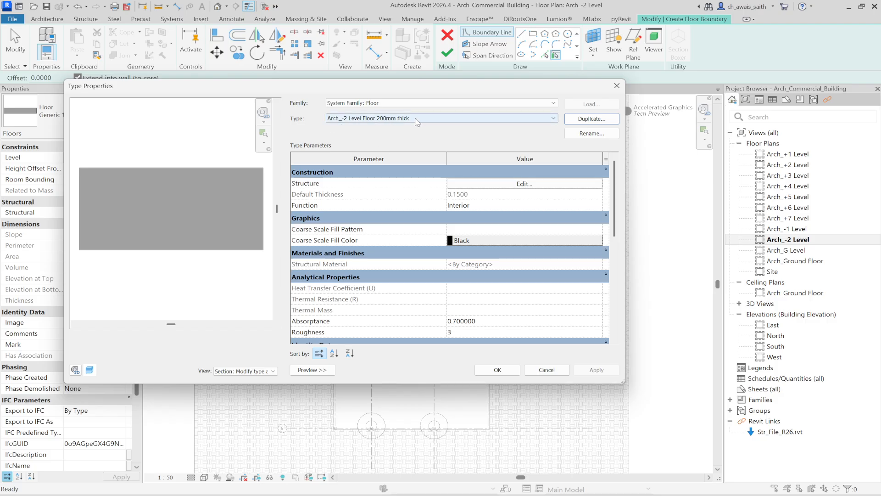
# Set the thickness of the new floor type's Structure layer to 0.2000
pyautogui.click(500, 187)
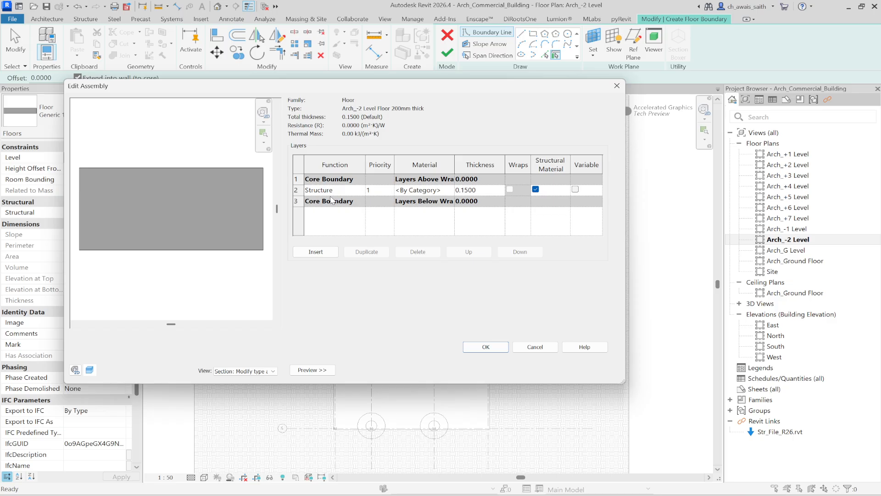
pyautogui.click(489, 190)
pyautogui.press('BackSpace')
pyautogui.press('Return')
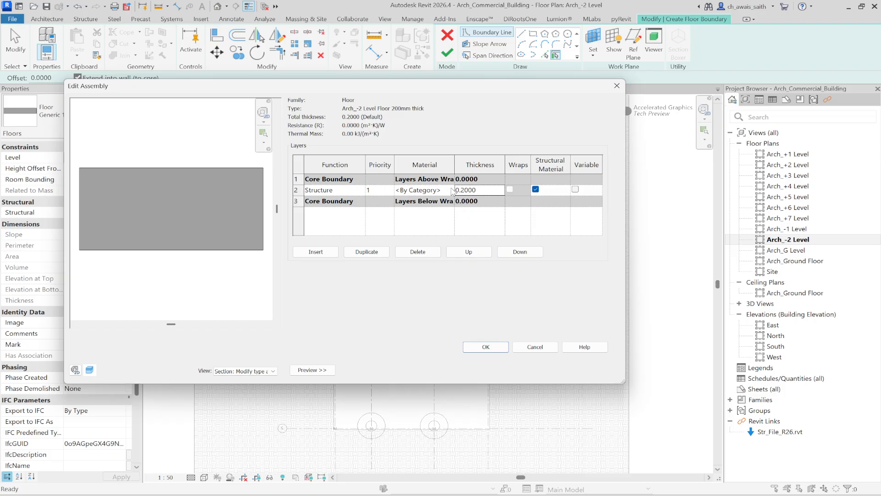
# Create a new material for the Structure layer and name it "Arch_-2 Level Floor 200mm thick"
pyautogui.click(431, 190)
pyautogui.click(449, 190)
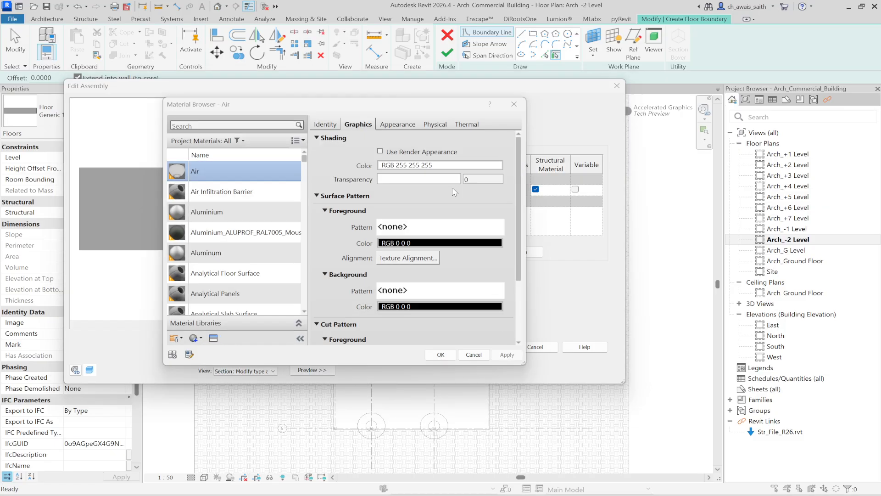
pyautogui.scroll(-1, 230, 275)
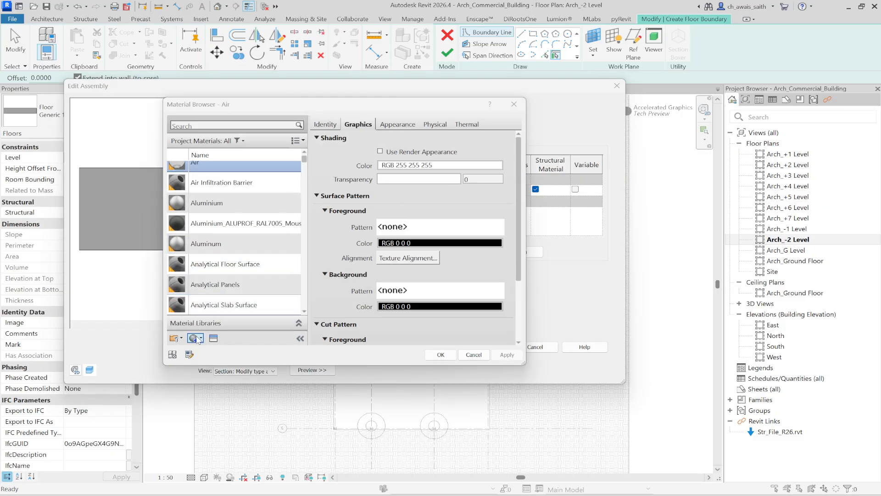
pyautogui.click(201, 338)
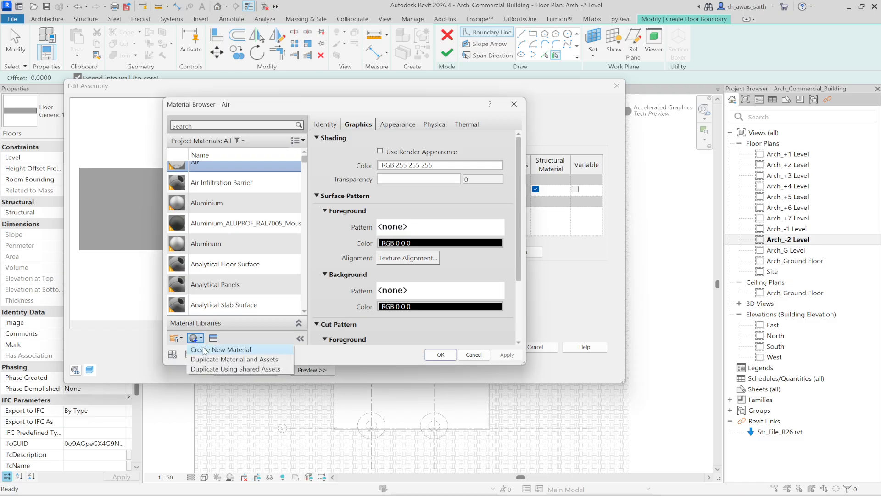
pyautogui.click(221, 349)
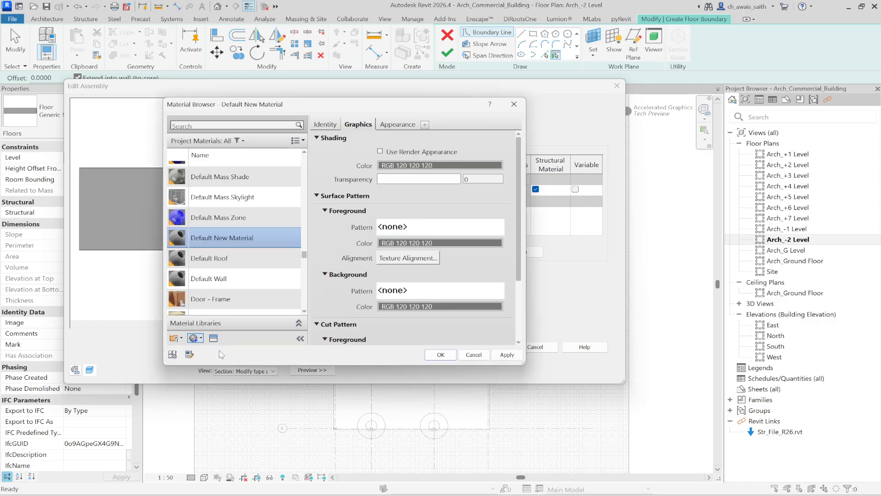
pyautogui.rightClick(265, 224)
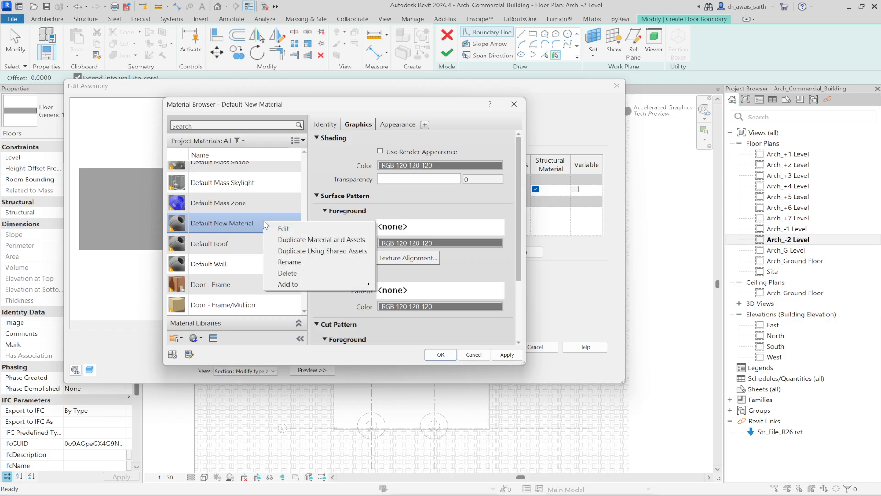
pyautogui.click(288, 262)
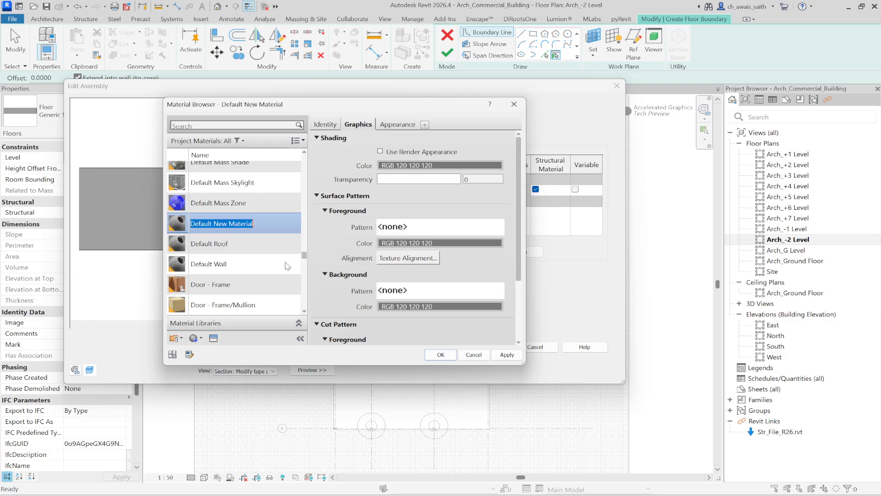
pyautogui.write('Arch_-2 Level Floor 200mm thick')
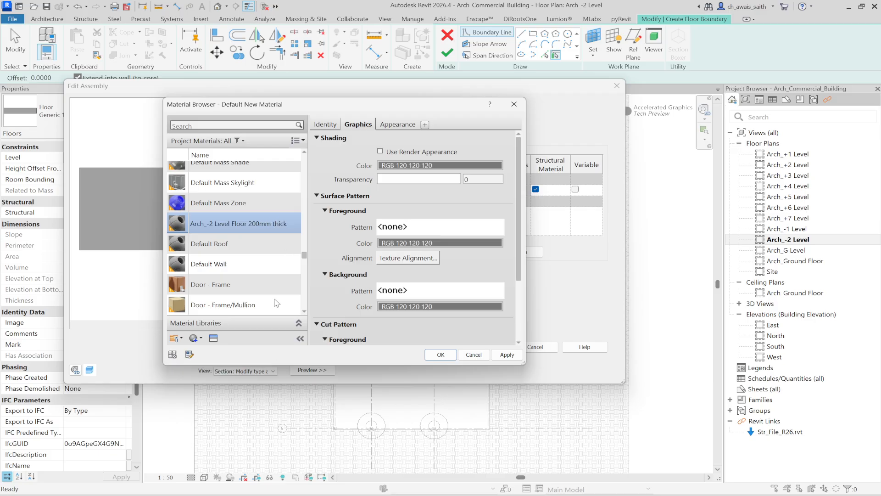
# Set the new floor material's appearance colour to the light beige RGB 217 215 183
pyautogui.click(396, 125)
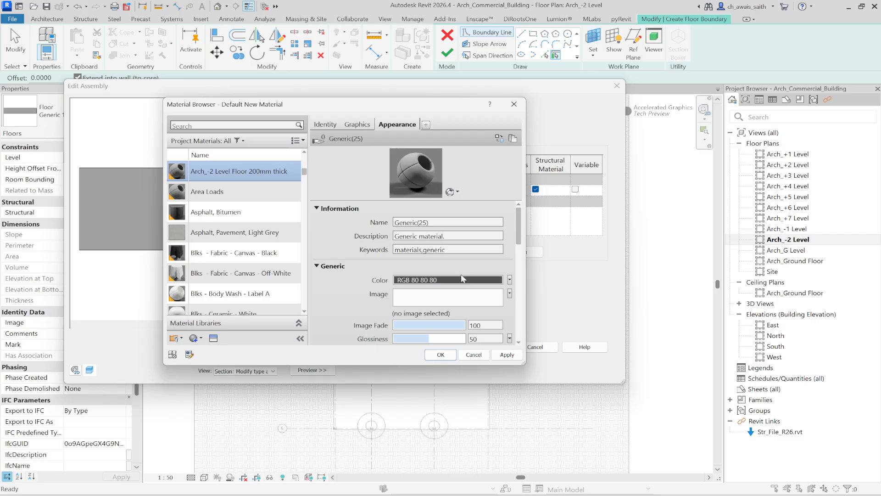
pyautogui.click(461, 281)
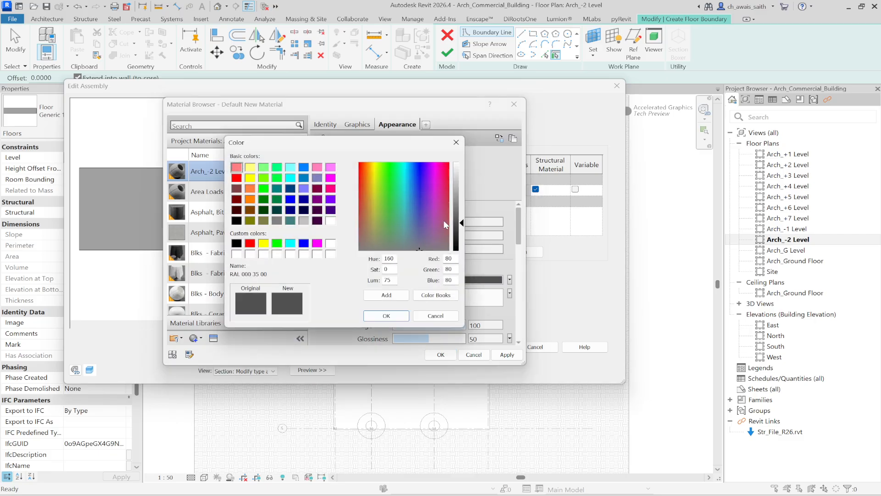
pyautogui.click(374, 224)
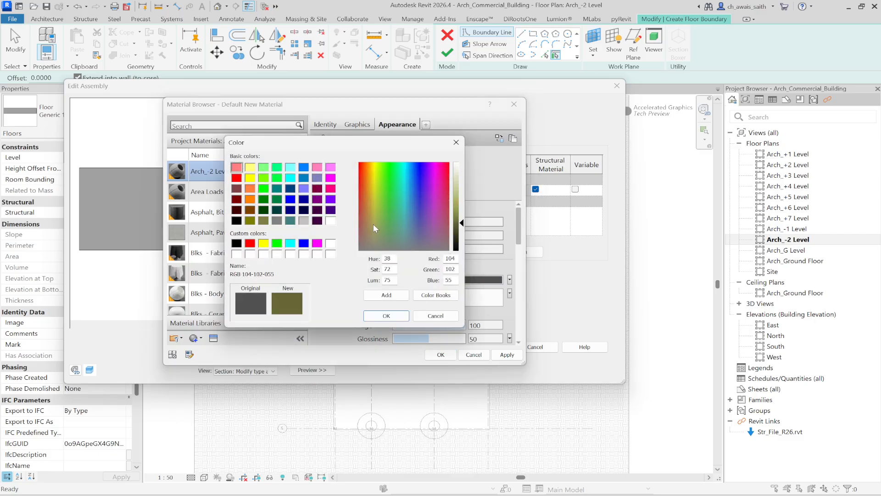
pyautogui.moveTo(462, 226); pyautogui.dragTo(465, 184)
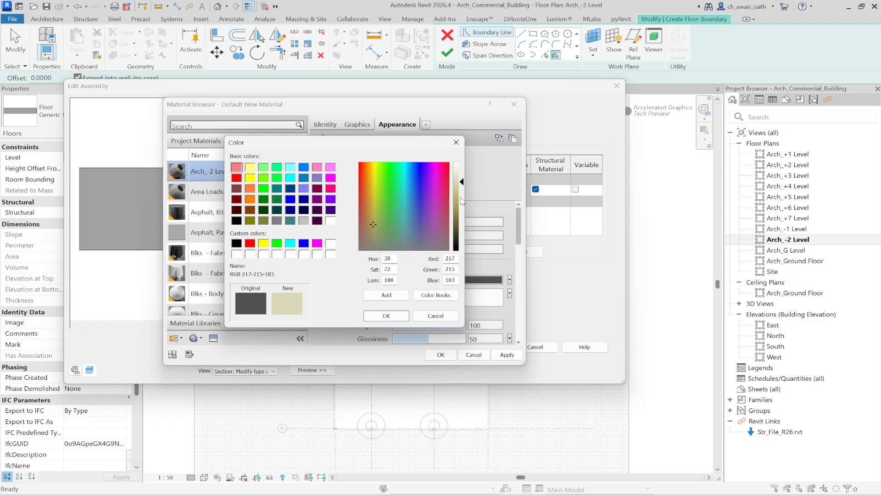
pyautogui.click(387, 316)
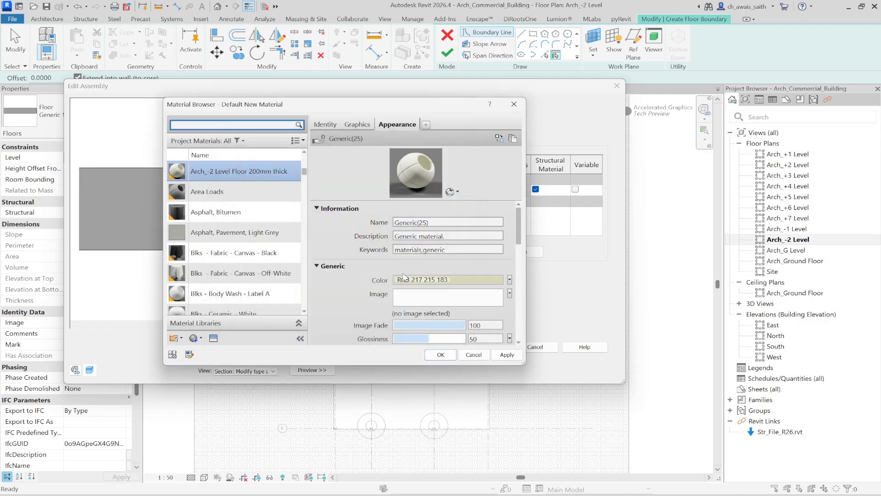
# Shade the floor material with its render appearance and set its surface foreground pattern to Concrete
pyautogui.click(358, 125)
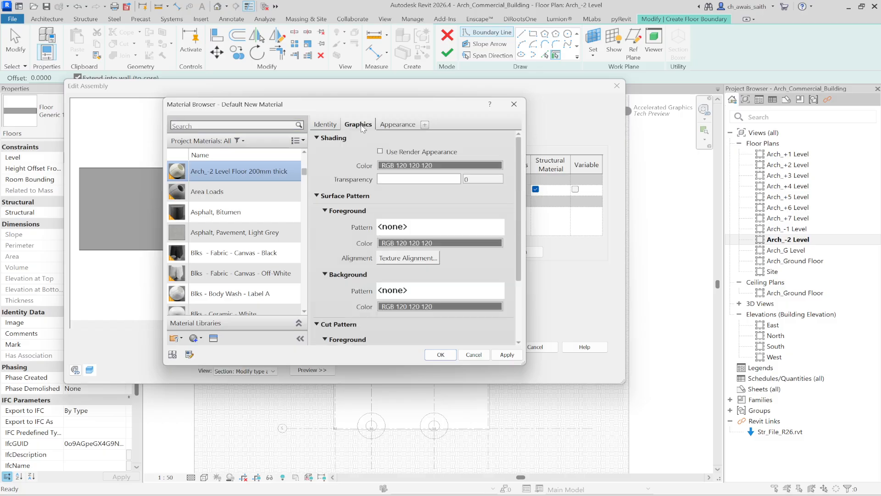
pyautogui.click(381, 151)
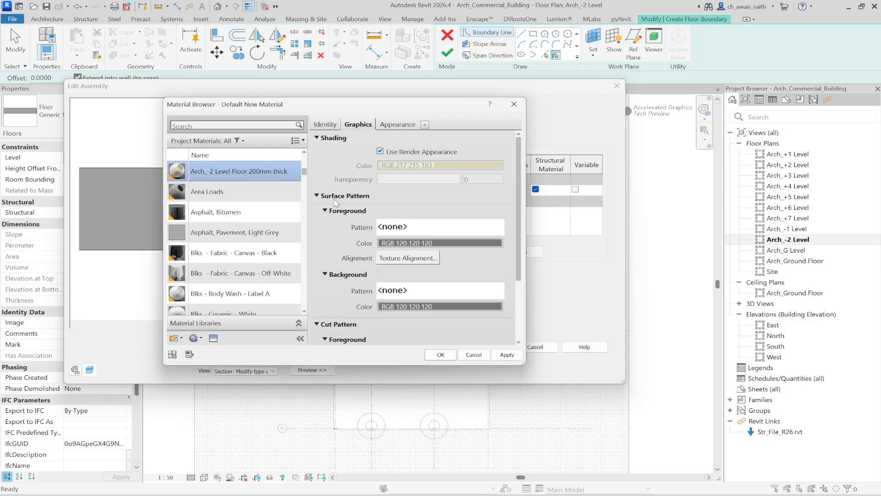
pyautogui.click(432, 231)
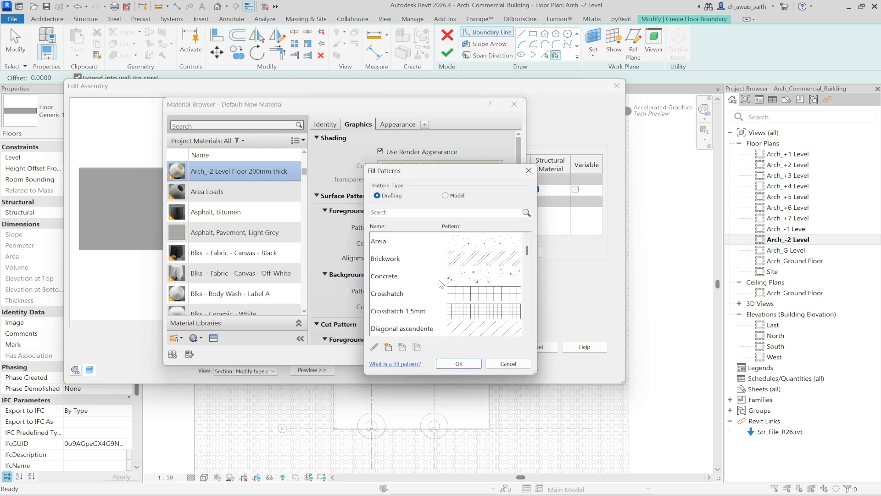
pyautogui.click(488, 276)
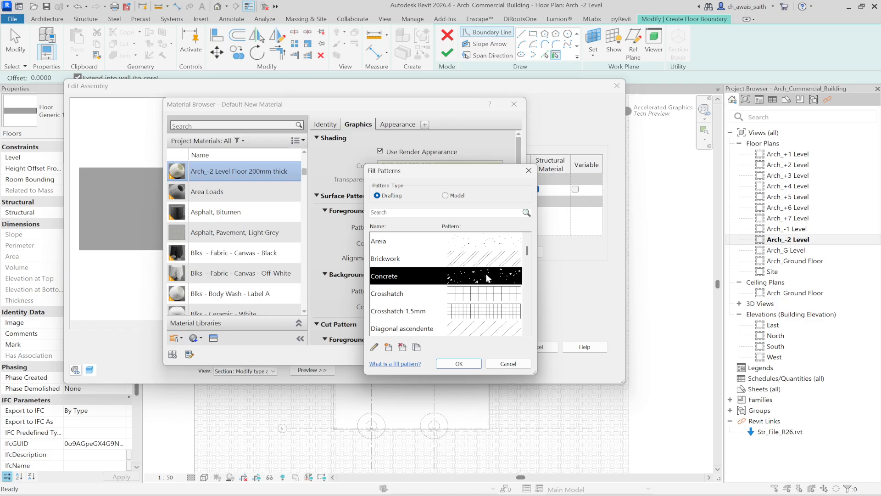
pyautogui.click(459, 363)
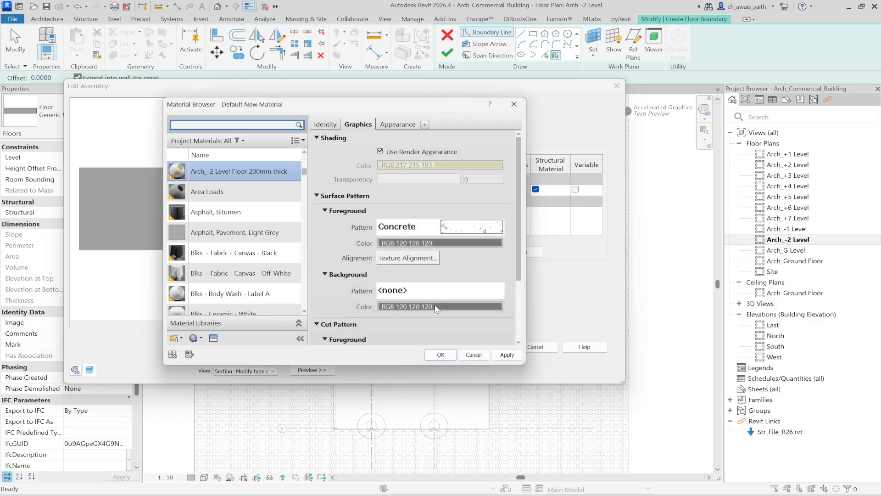
# Set the floor material's cut foreground pattern to Brickwork and accept the material for the Structure layer
pyautogui.scroll(-3, 461, 259)
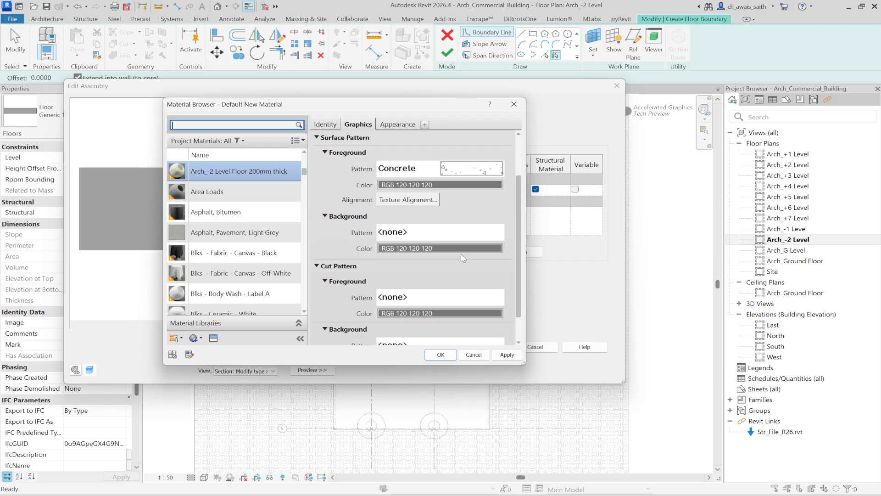
pyautogui.click(406, 301)
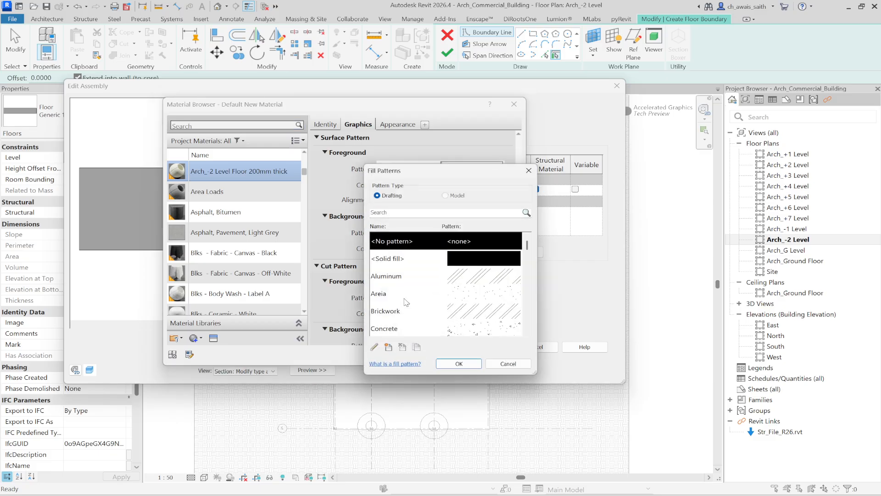
pyautogui.scroll(-1, 431, 304)
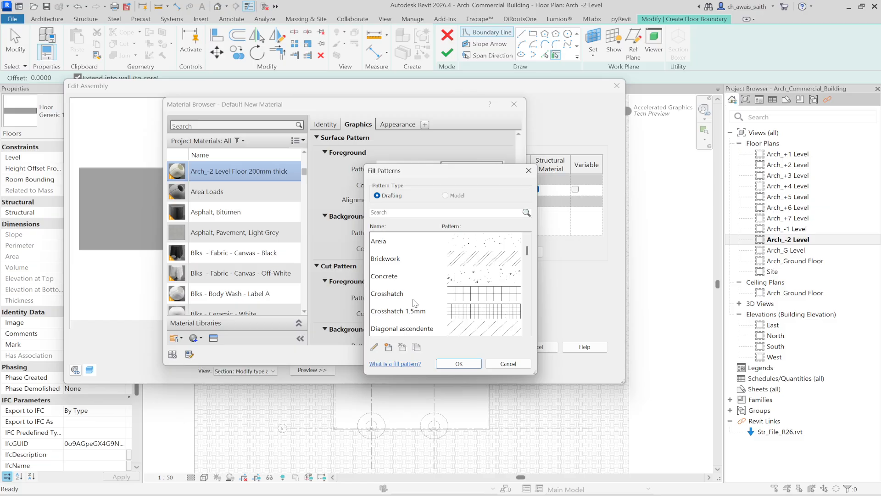
pyautogui.click(473, 280)
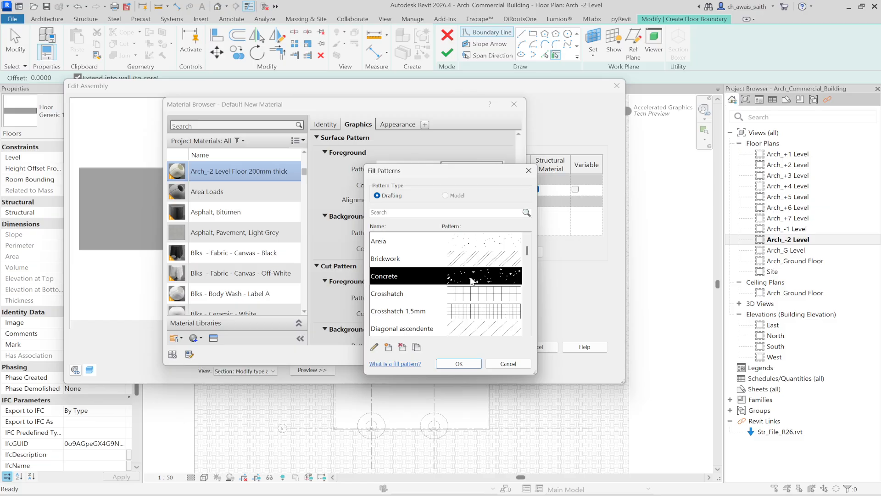
pyautogui.click(479, 261)
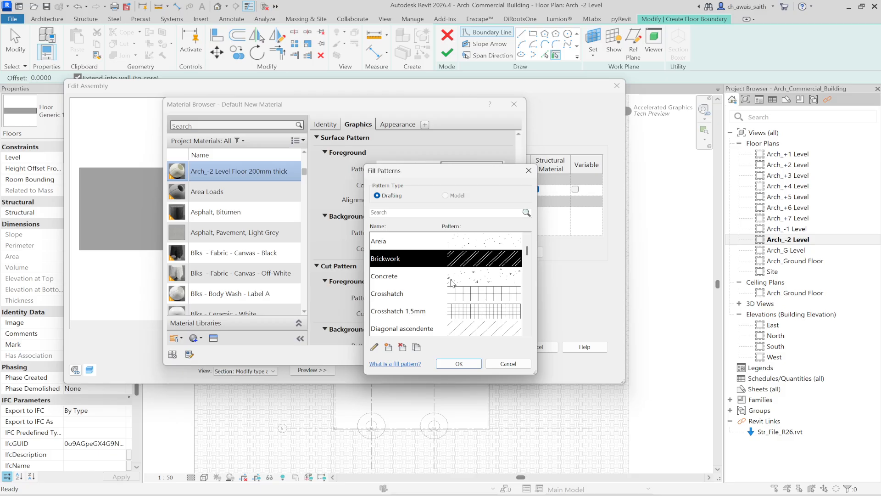
pyautogui.click(459, 363)
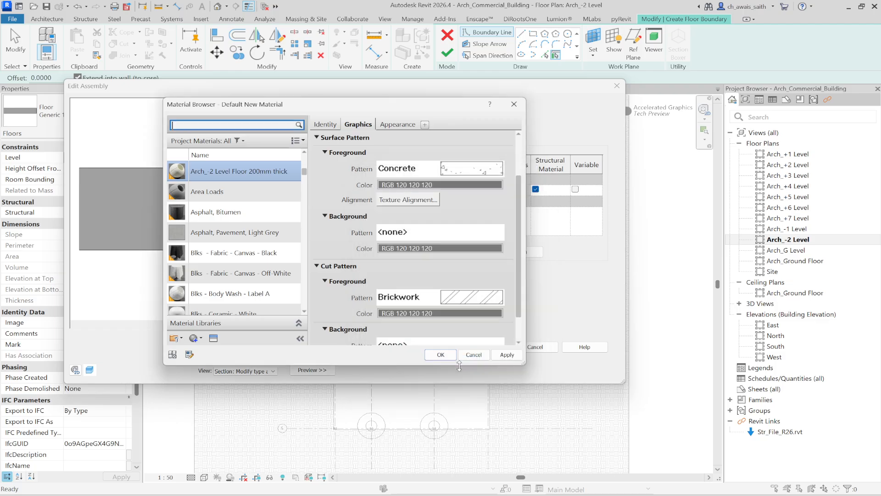
pyautogui.click(503, 356)
pyautogui.click(441, 354)
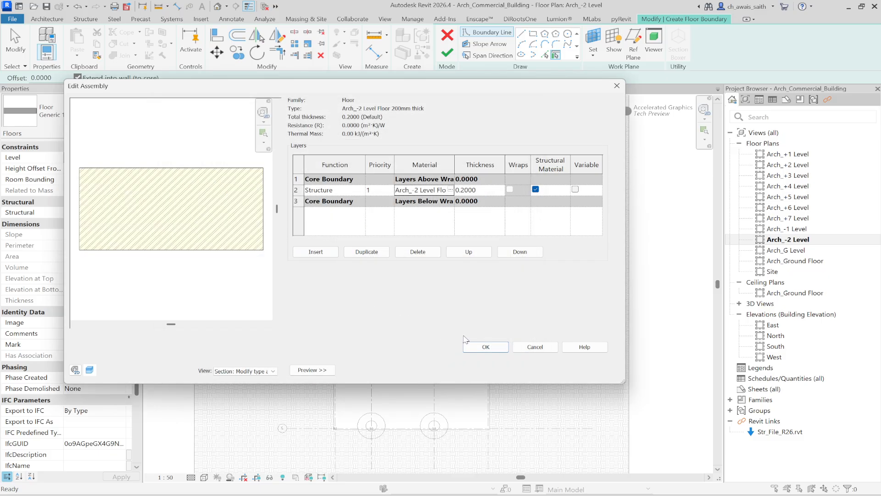
# Accept the floor type's layer assembly and apply its type properties
pyautogui.click(499, 351)
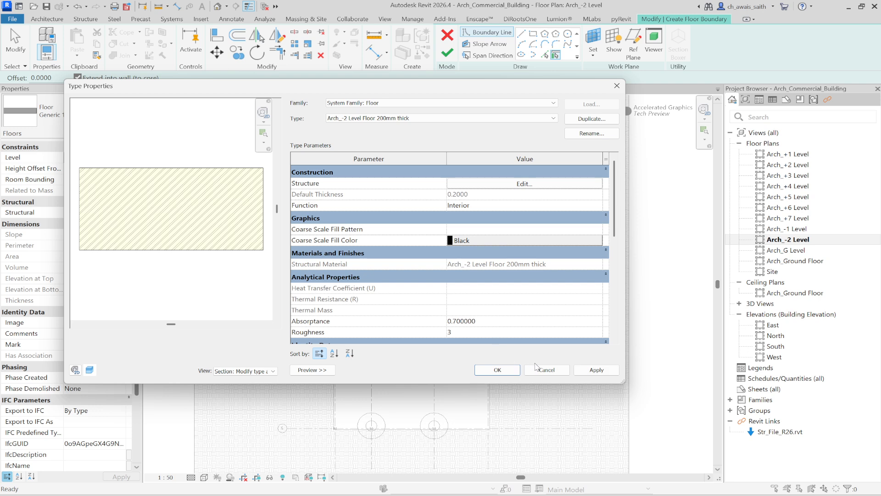
pyautogui.click(582, 371)
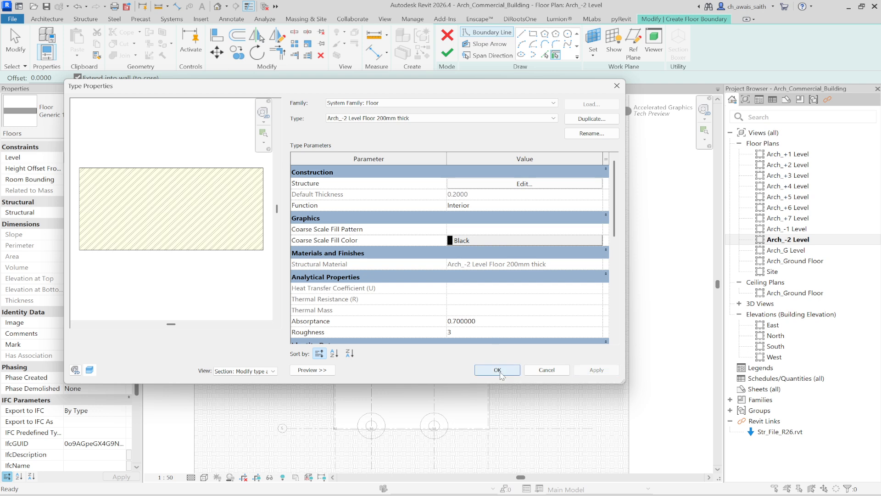
pyautogui.click(498, 370)
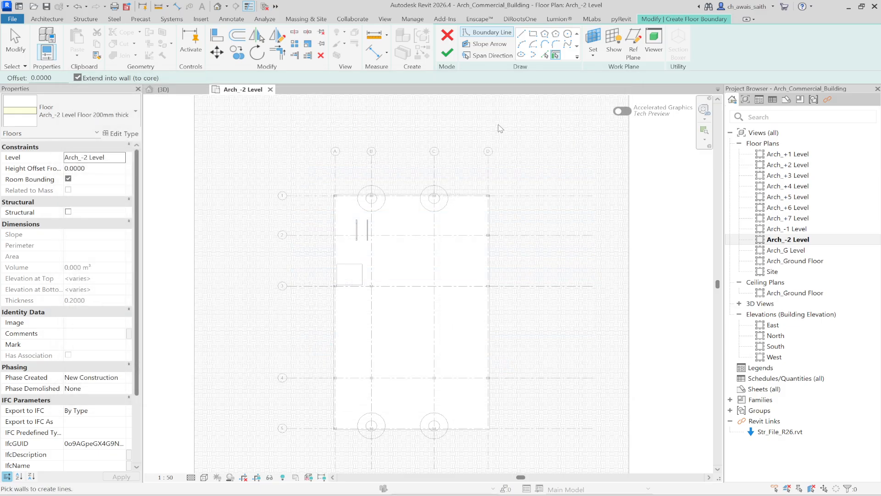
# Sketch a rectangular floor boundary along the building's outer edges, from the corner at grids D and 1 to the corner at grids A and 5
pyautogui.click(533, 34)
pyautogui.scroll(5, 488, 201)
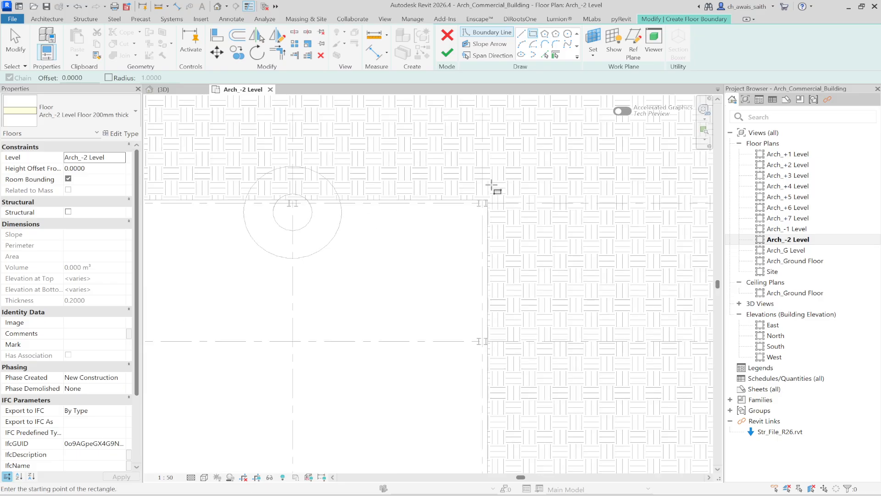
pyautogui.scroll(3, 491, 185)
pyautogui.click(486, 211)
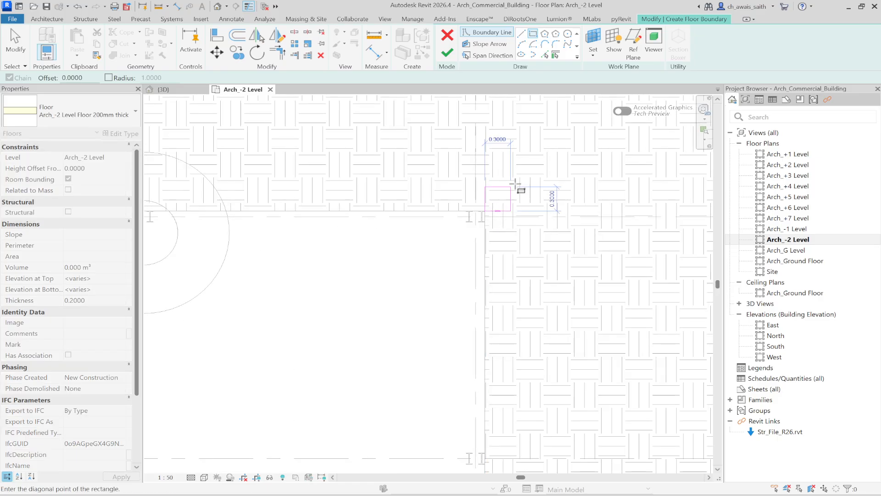
pyautogui.scroll(-6, 515, 184)
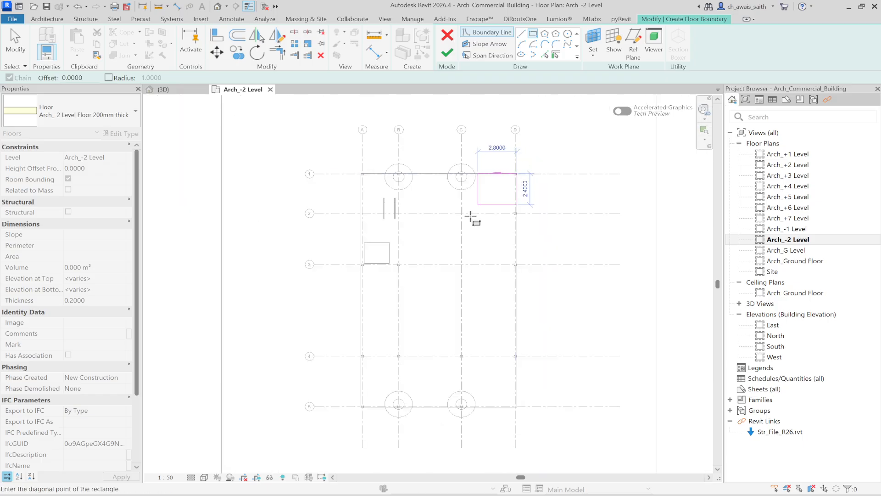
pyautogui.scroll(6, 361, 415)
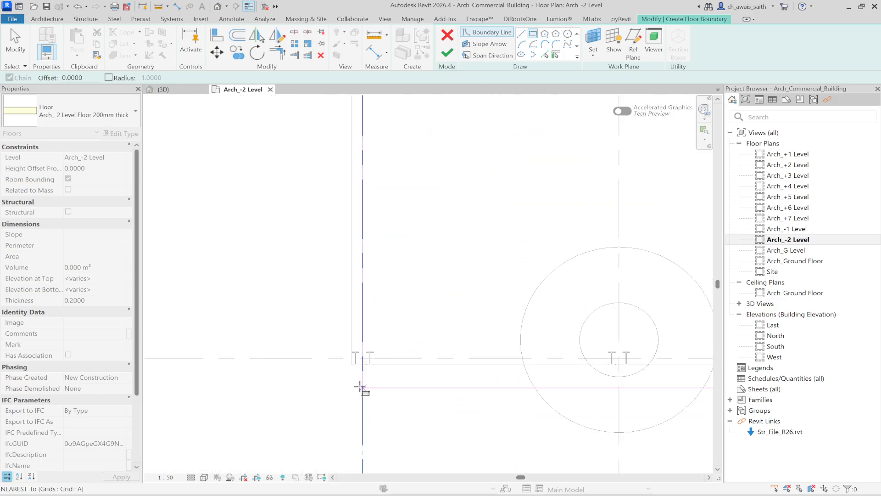
pyautogui.scroll(2, 360, 387)
pyautogui.click(351, 353)
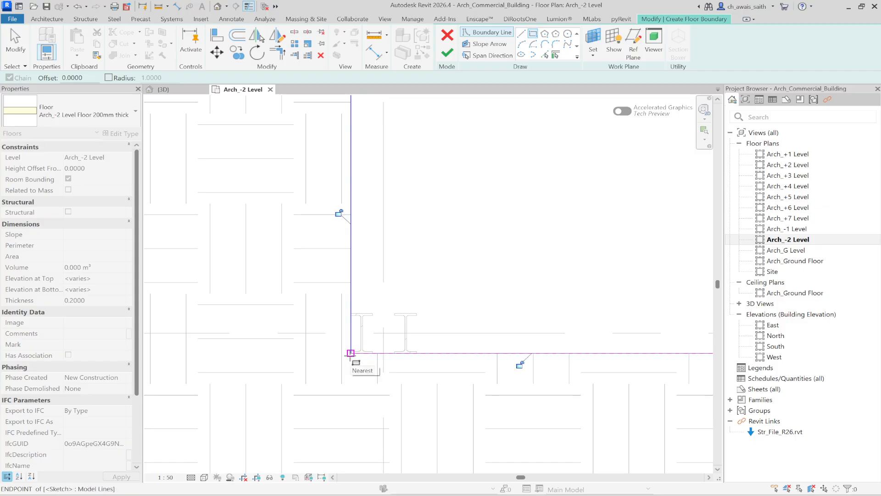
# Trace the rectangular pit beside grids A and 3 as an opening about 1.82 by 1.60 m, and finish the floor sketch
pyautogui.scroll(4, 349, 354)
pyautogui.scroll(-6, 349, 354)
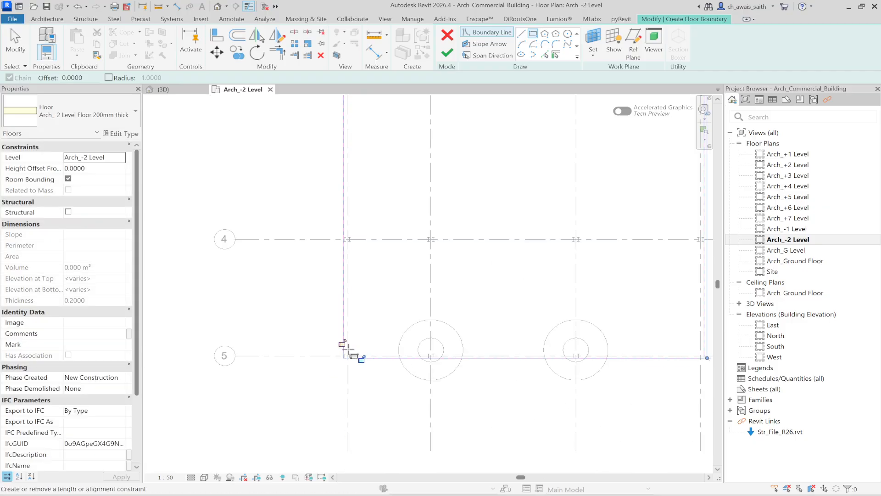
pyautogui.scroll(5, 356, 202)
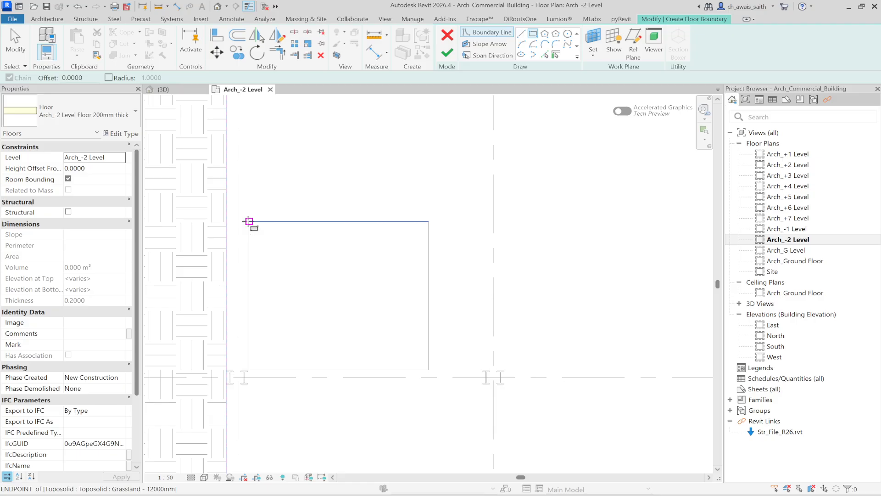
pyautogui.click(248, 222)
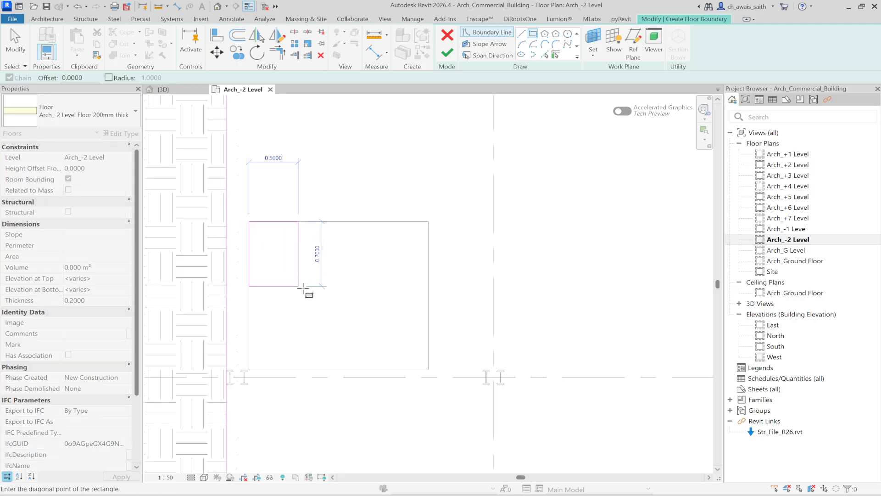
pyautogui.click(428, 369)
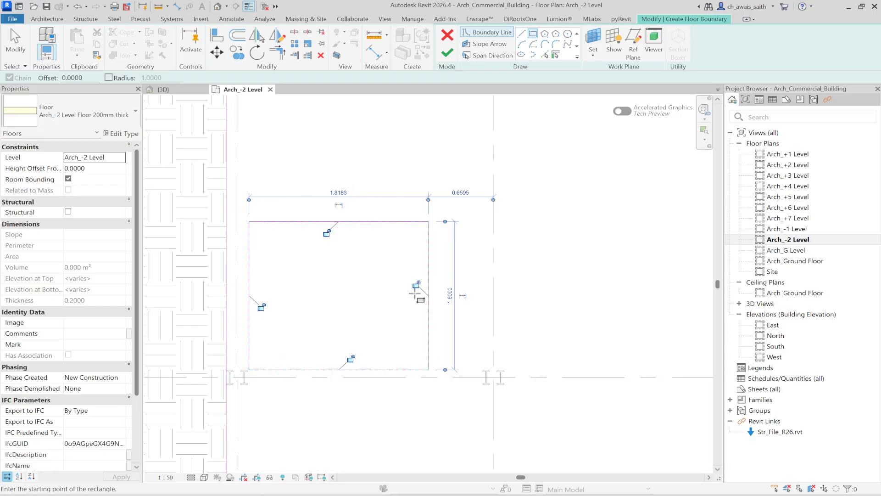
pyautogui.scroll(-2, 404, 282)
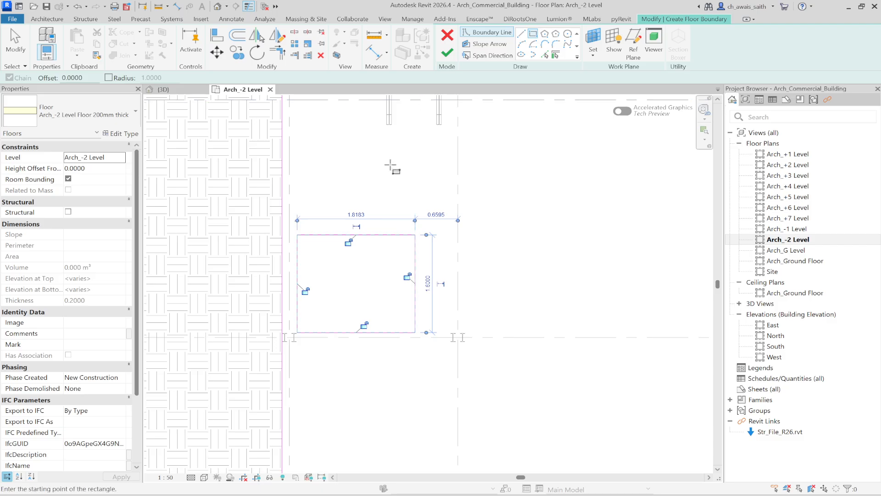
pyautogui.scroll(-4, 391, 174)
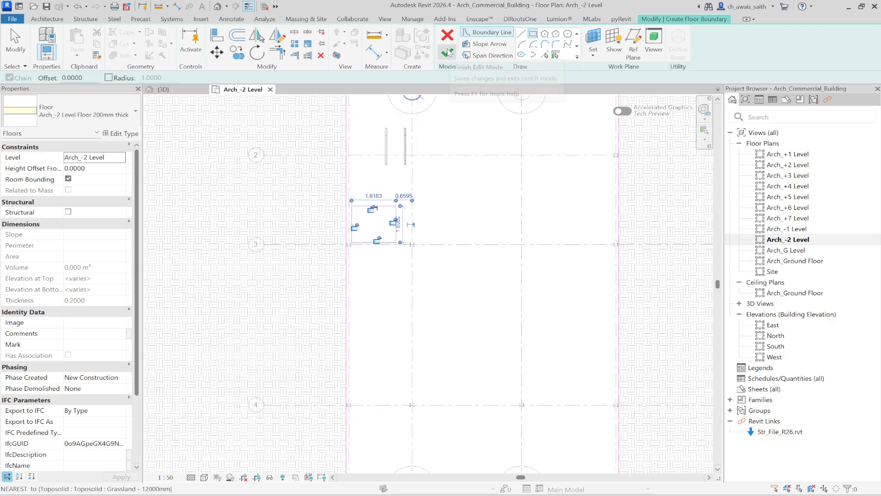
pyautogui.click(447, 53)
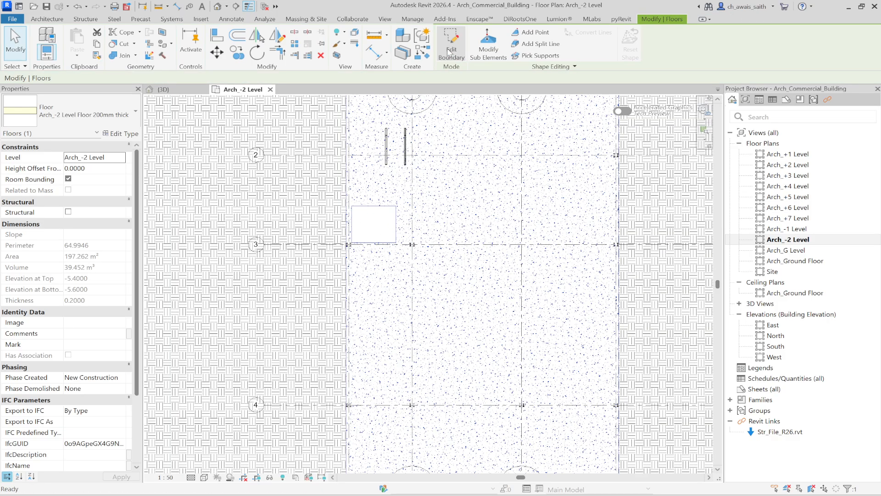
# Inspect the new floor in plan and in the 3D view, including from the Left side, to check its position on the foundation
pyautogui.moveTo(455, 273); pyautogui.dragTo(404, 291, button='middle')
pyautogui.scroll(-2, 404, 291)
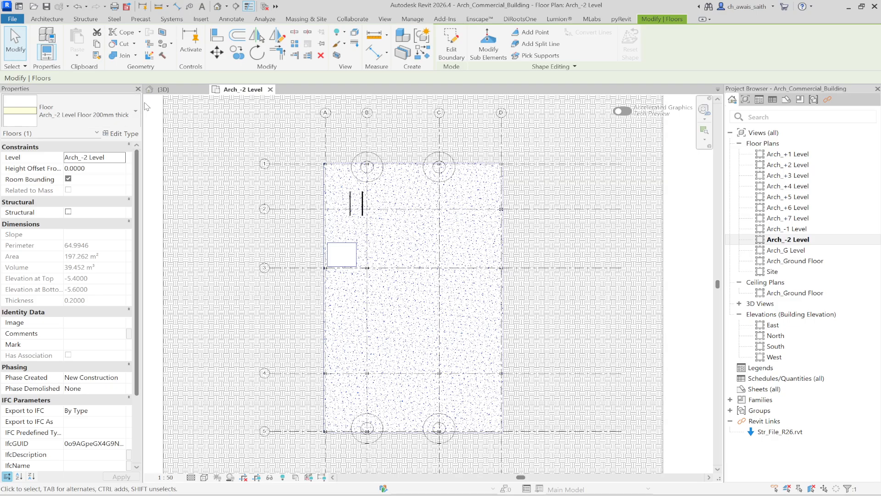
pyautogui.click(166, 90)
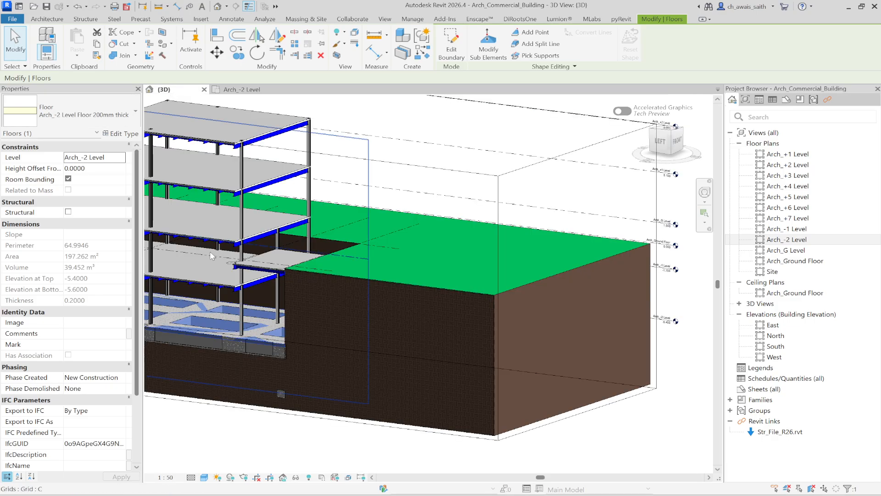
pyautogui.moveTo(335, 312); pyautogui.dragTo(367, 310, button='middle')
pyautogui.scroll(5, 270, 368)
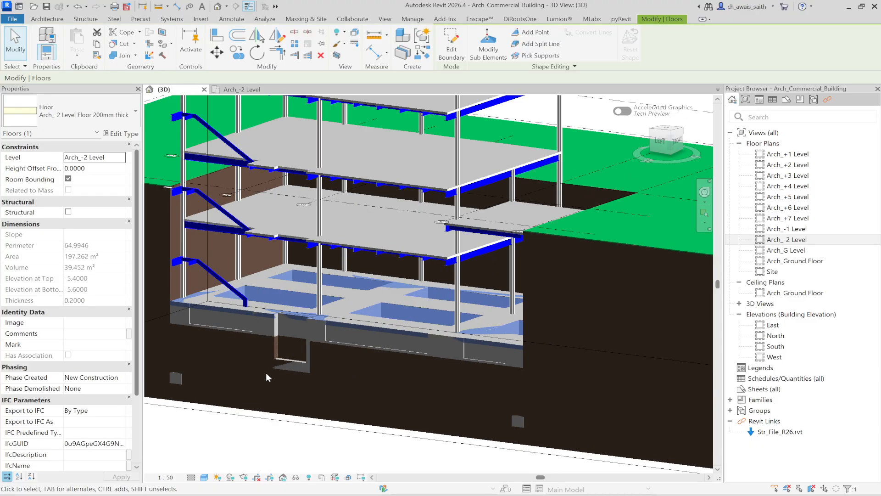
pyautogui.scroll(2, 279, 330)
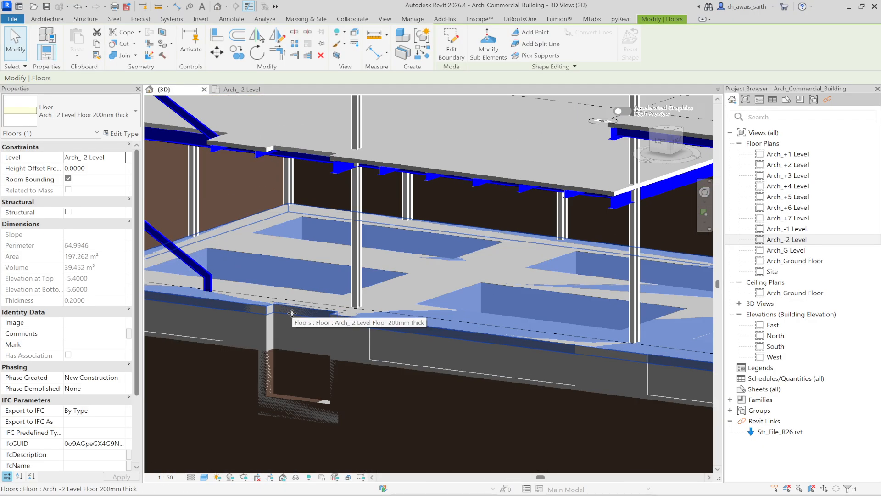
pyautogui.click(660, 149)
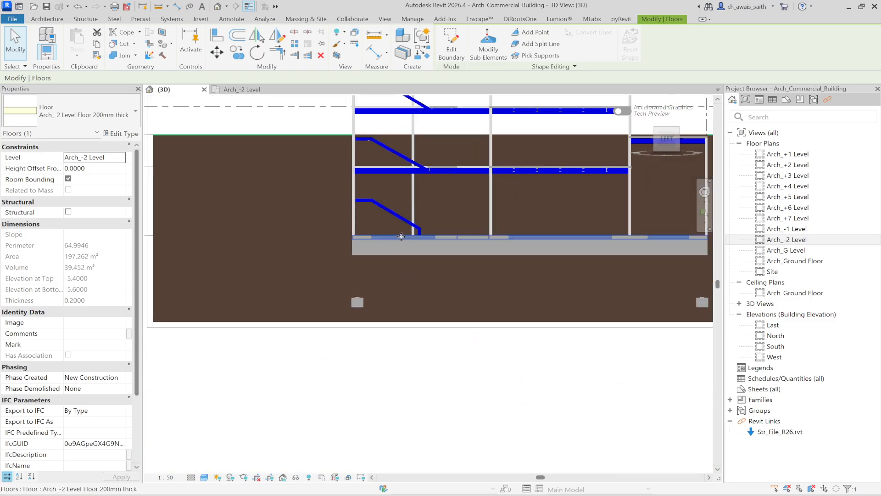
pyautogui.scroll(-3, 179, 290)
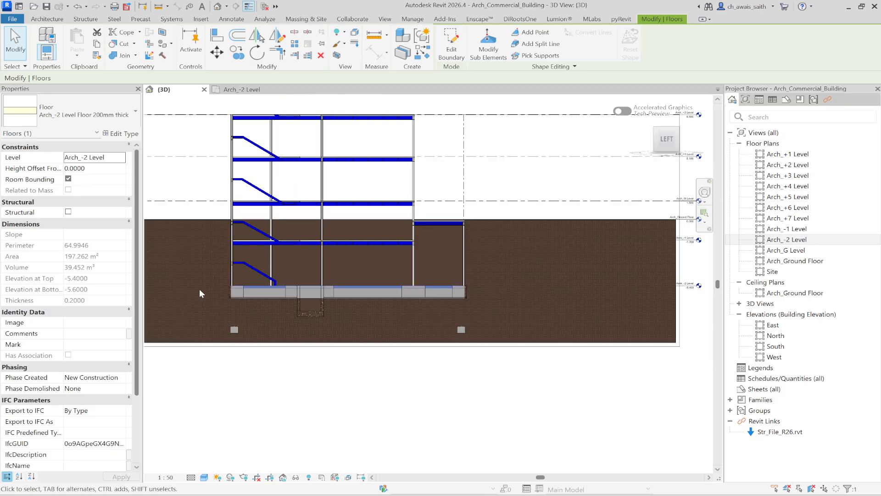
pyautogui.moveTo(499, 298); pyautogui.dragTo(444, 310, button='middle')
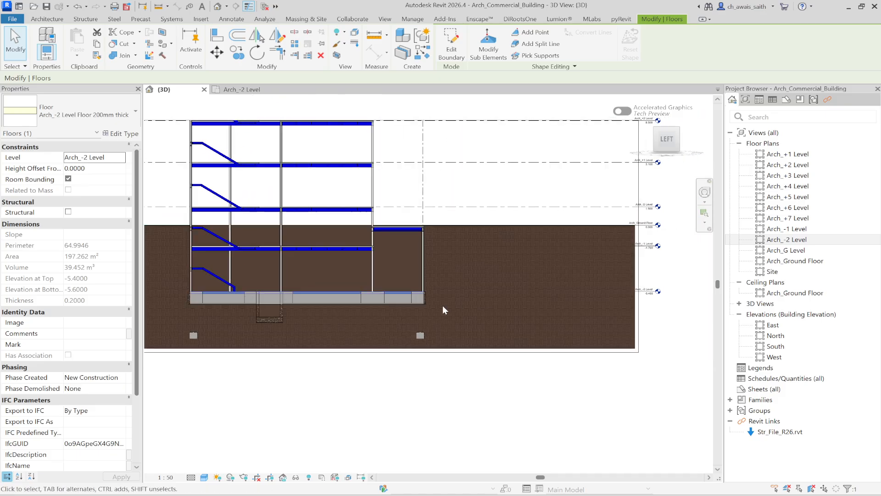
# Switch the 3D view to Wireframe and compare the floor's position with the Arch_-2 Level line
pyautogui.click(192, 477)
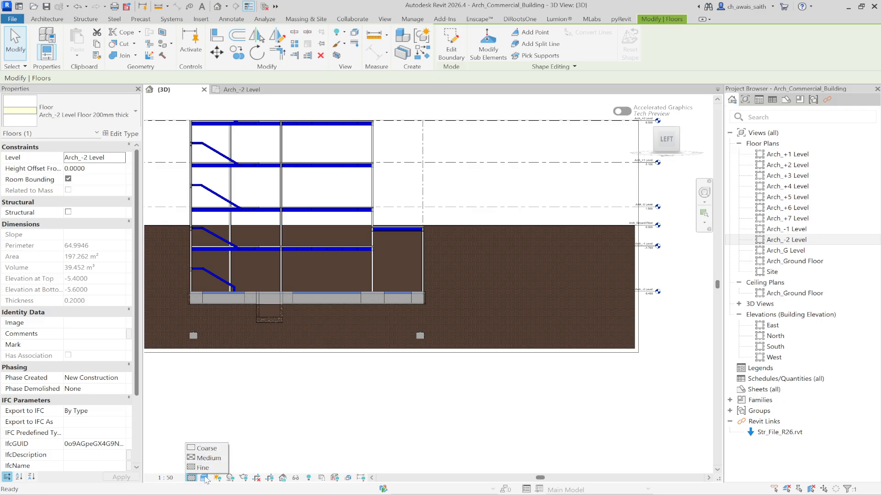
pyautogui.click(204, 478)
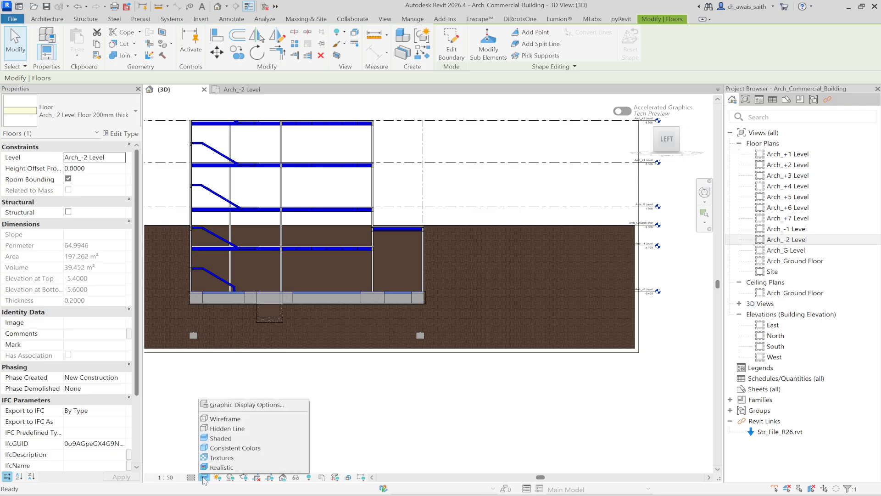
pyautogui.click(214, 418)
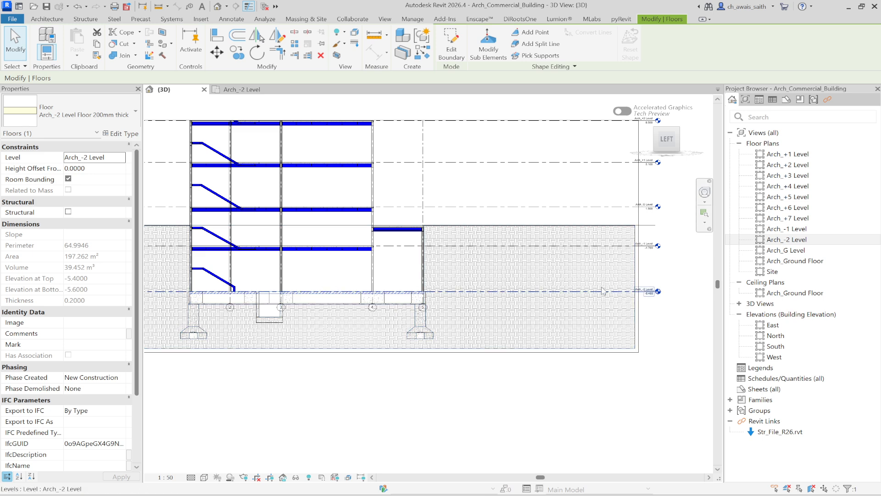
pyautogui.scroll(5, 603, 290)
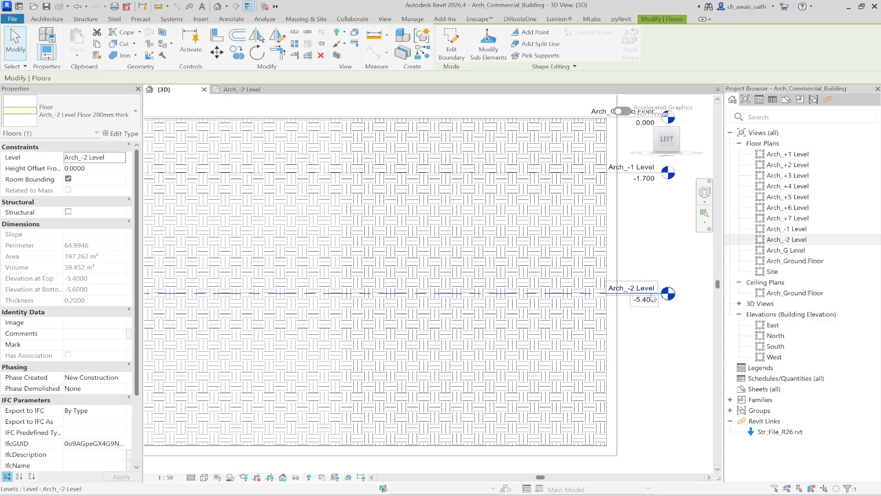
pyautogui.scroll(-5, 661, 296)
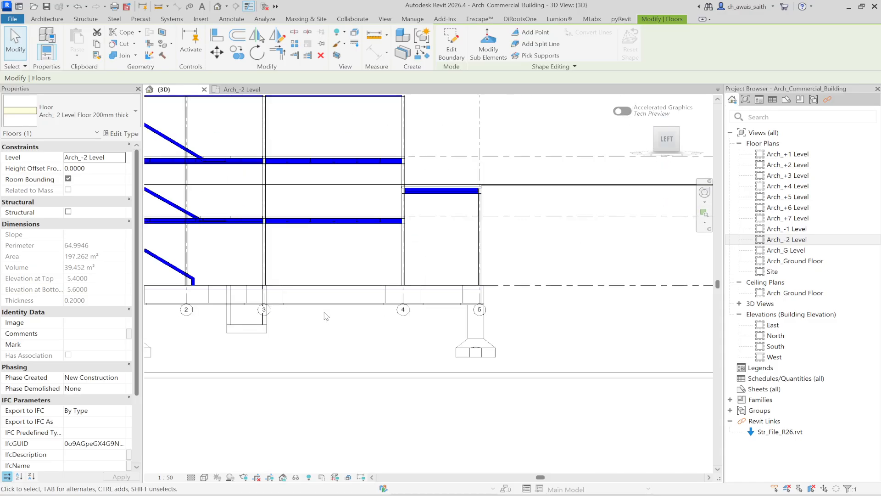
# Set the floor's height offset from level to 0.2000, check it against the level line, and set the view to Shaded
pyautogui.scroll(3, 264, 289)
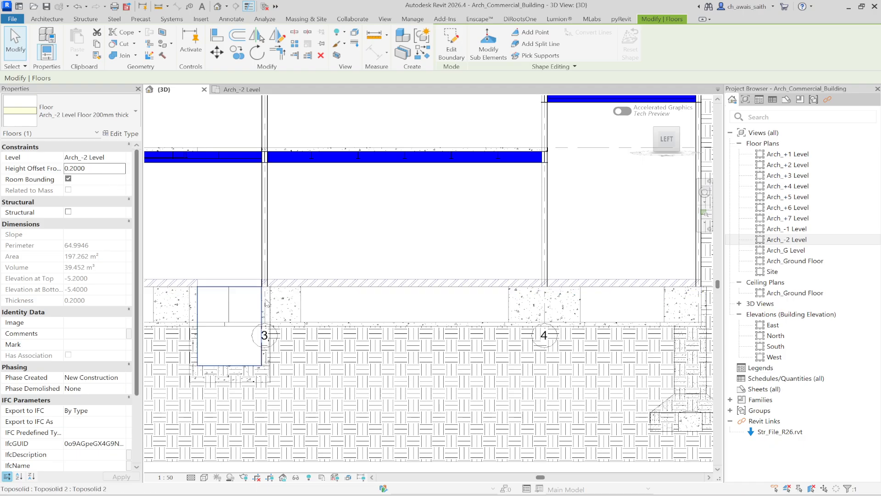
pyautogui.scroll(-2, 275, 281)
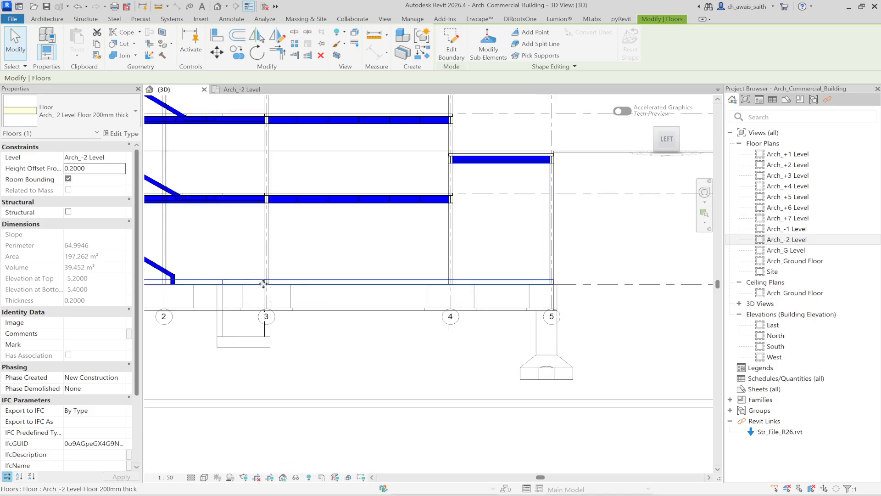
pyautogui.moveTo(593, 294); pyautogui.dragTo(267, 304, button='middle')
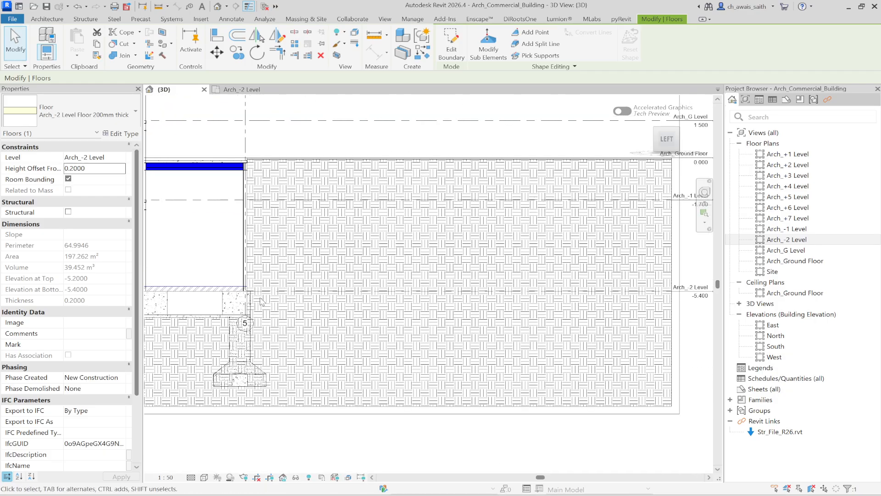
pyautogui.scroll(-1, 264, 302)
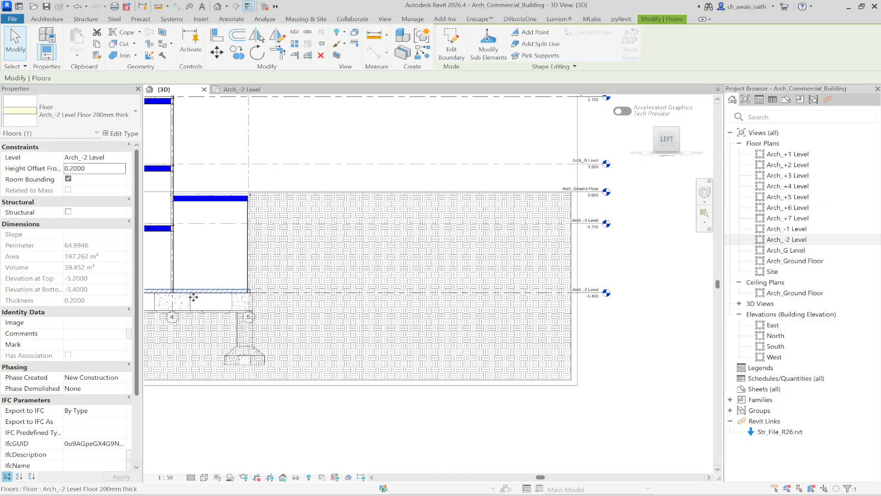
pyautogui.moveTo(185, 311); pyautogui.dragTo(325, 326, button='middle')
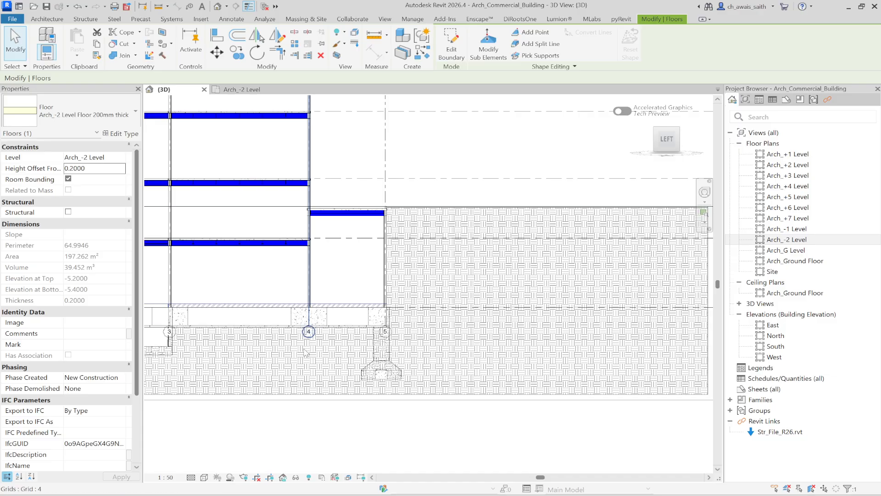
pyautogui.click(203, 477)
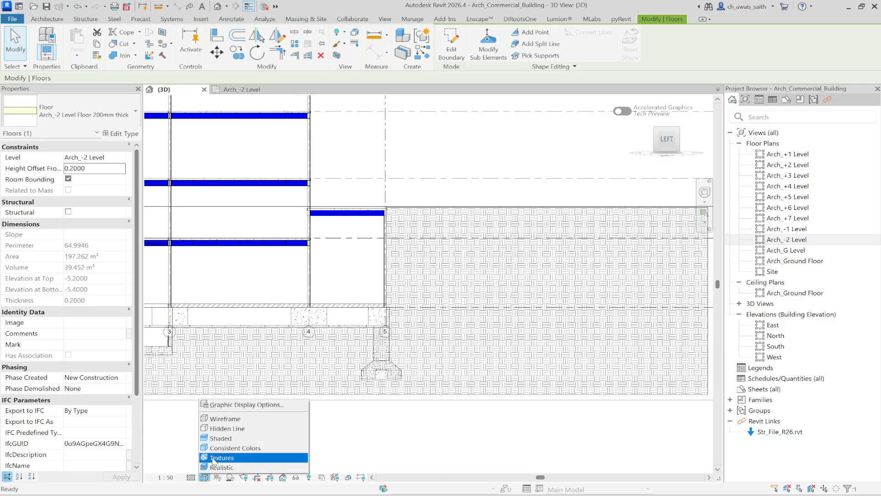
pyautogui.click(230, 441)
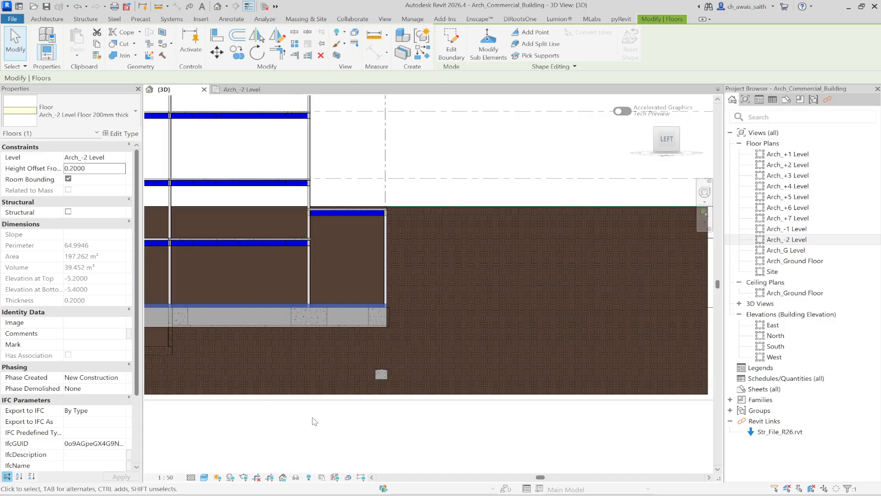
# Deselect the floor and inspect its surface, cut edge and pit opening from angled 3D views, close up and in full
pyautogui.keyDown('shift'); pyautogui.moveTo(315, 422); pyautogui.dragTo(503, 352, button='middle'); pyautogui.keyUp('shift')
pyautogui.keyDown('shift'); pyautogui.moveTo(429, 309); pyautogui.dragTo(336, 368, button='middle'); pyautogui.keyUp('shift')
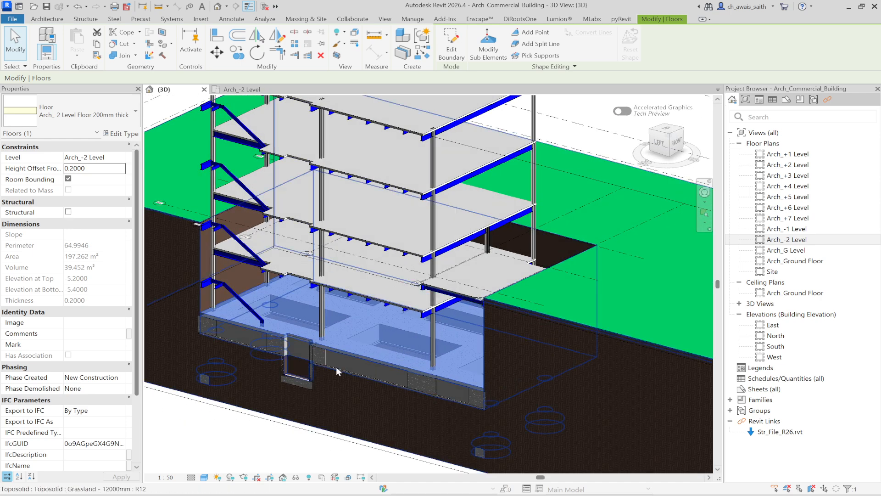
pyautogui.scroll(5, 307, 293)
pyautogui.press('Escape')
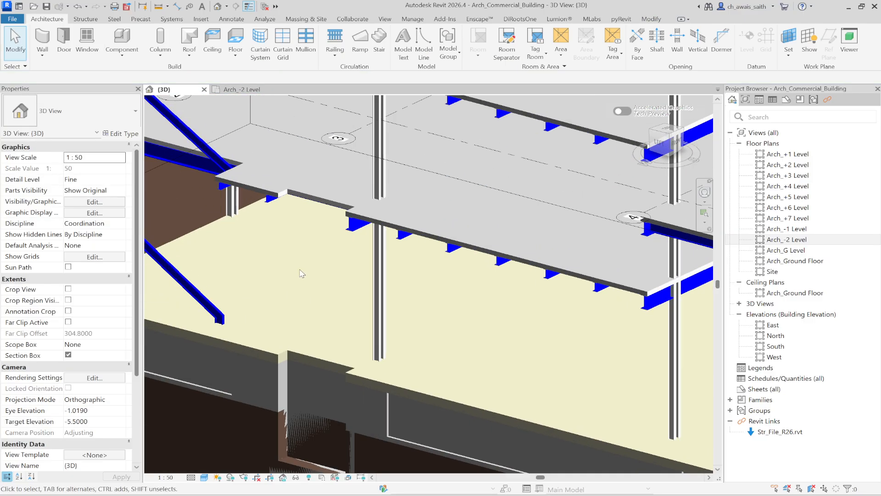
pyautogui.scroll(6, 302, 274)
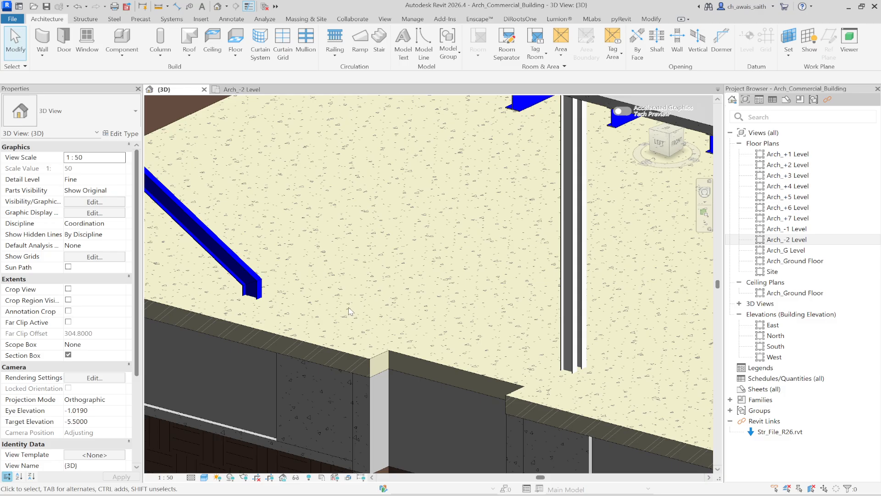
pyautogui.scroll(3, 322, 353)
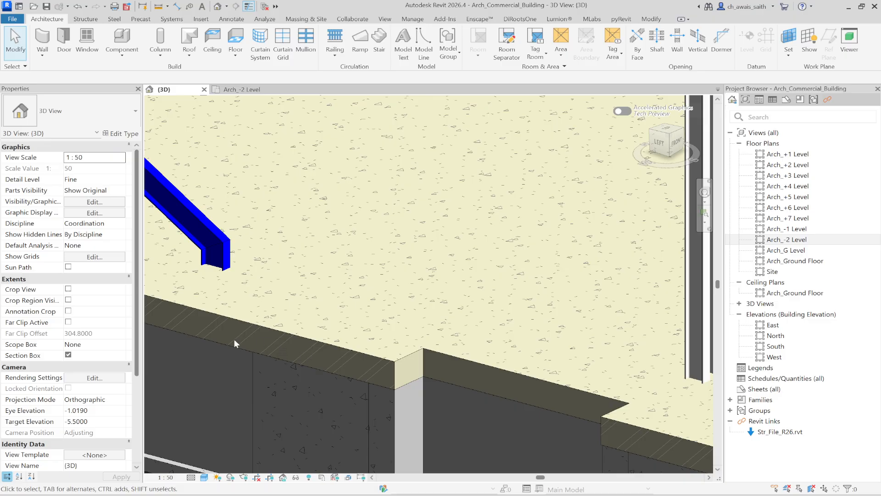
pyautogui.scroll(-5, 236, 321)
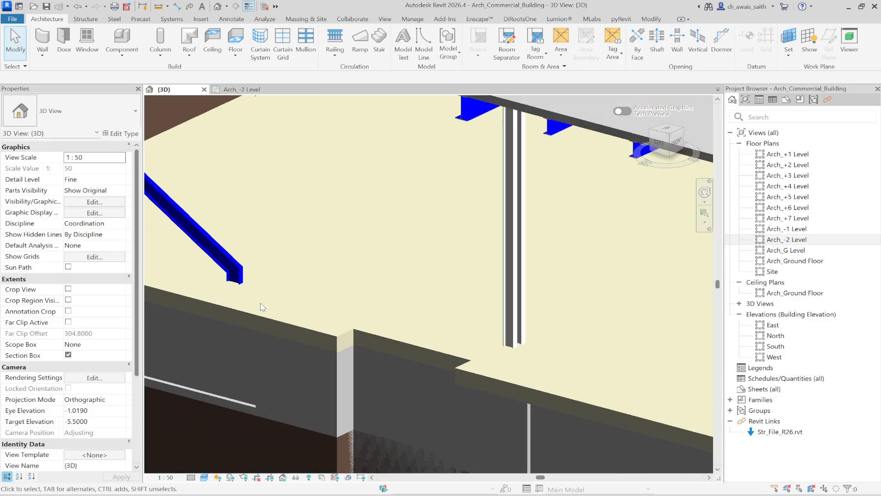
pyautogui.scroll(-6, 375, 290)
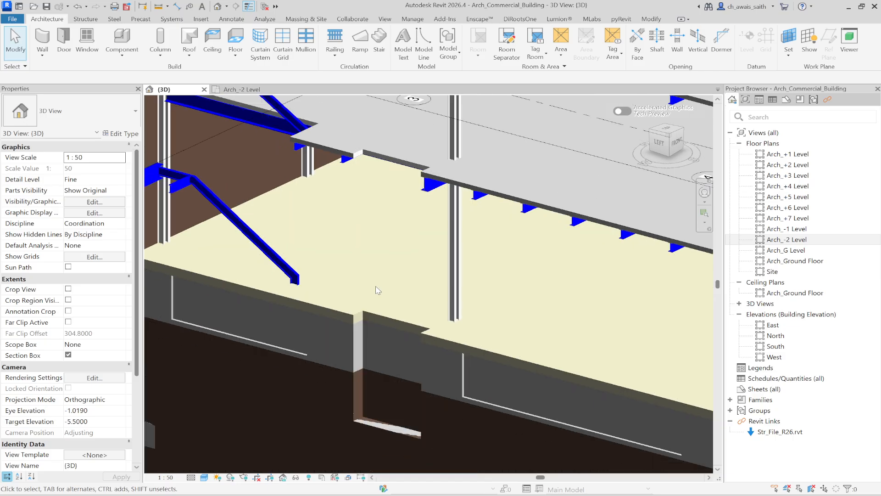
pyautogui.scroll(-2, 375, 288)
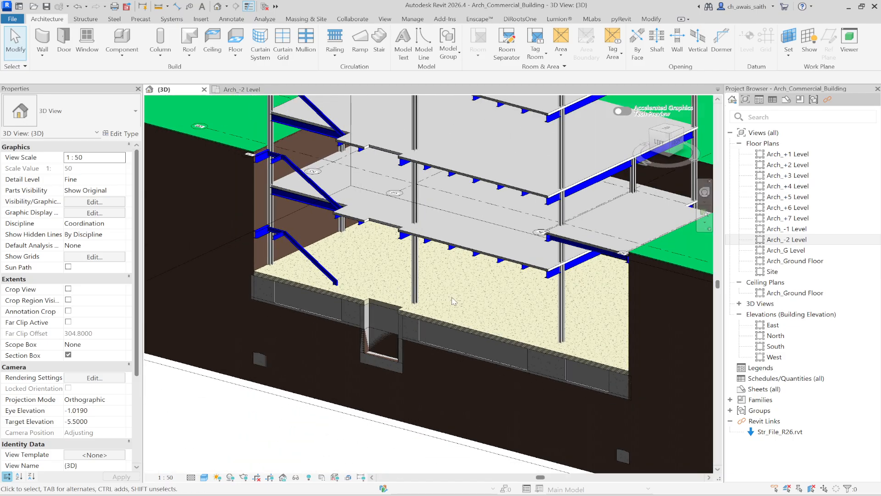
pyautogui.moveTo(471, 303); pyautogui.dragTo(276, 292, button='middle')
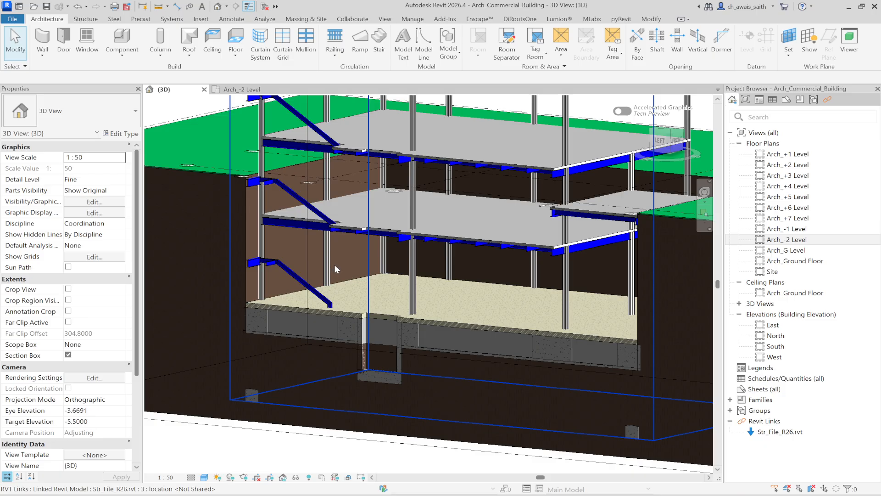